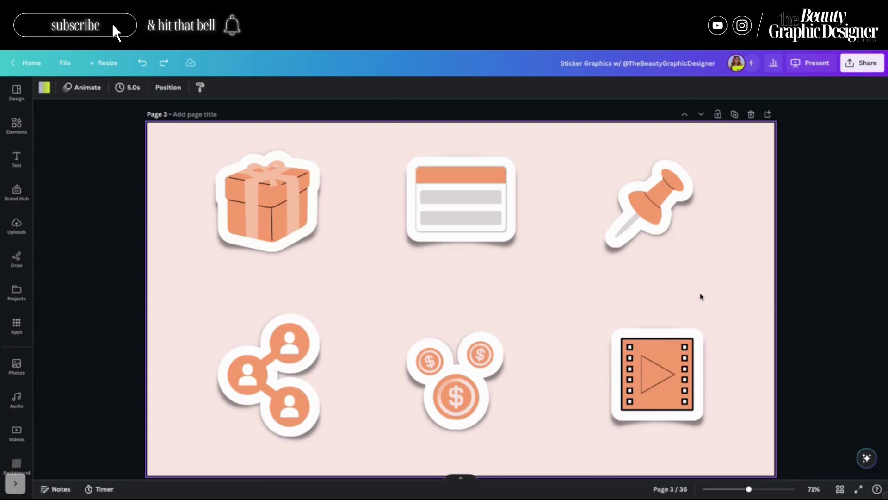
Add a new page directly after page 1 of the sticker design.
scroll(700, 296, "up", 15)
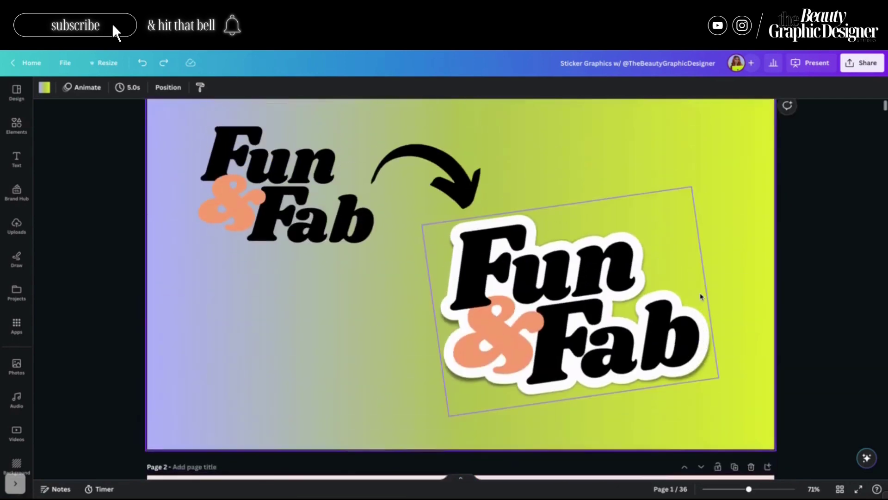
left_click(766, 119)
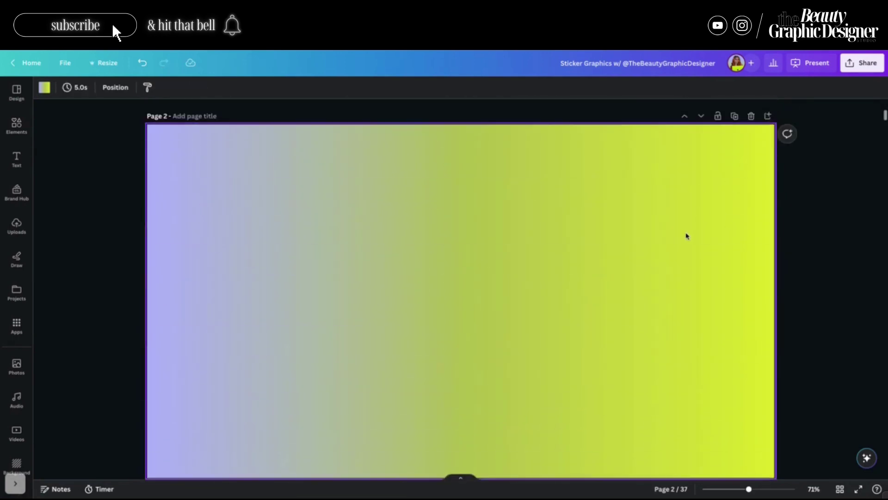
Copy the "Fun & Fab" lettering without an outline from page 1 onto page 2 and ungroup it.
scroll(665, 236, "up", 10)
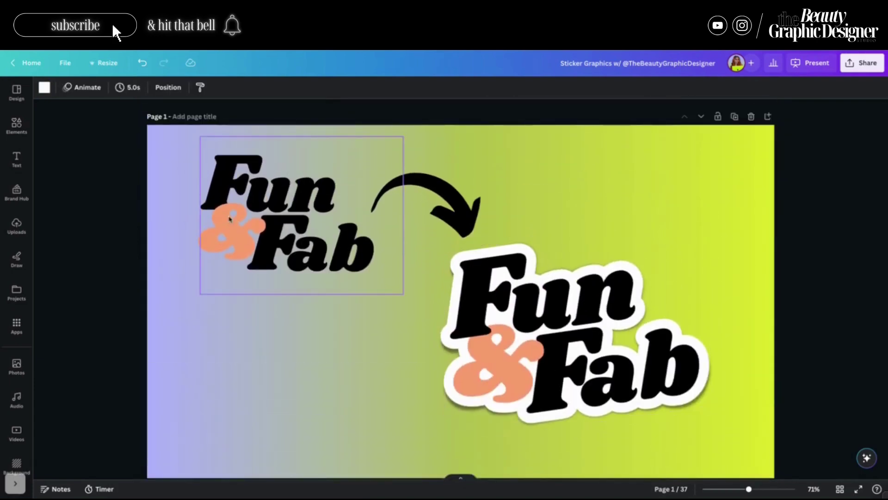
left_click(281, 255)
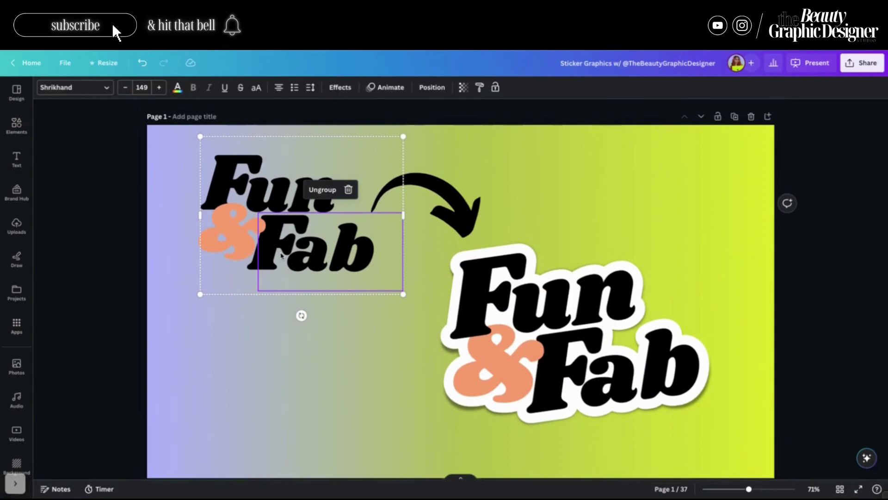
scroll(392, 311, "down", 8)
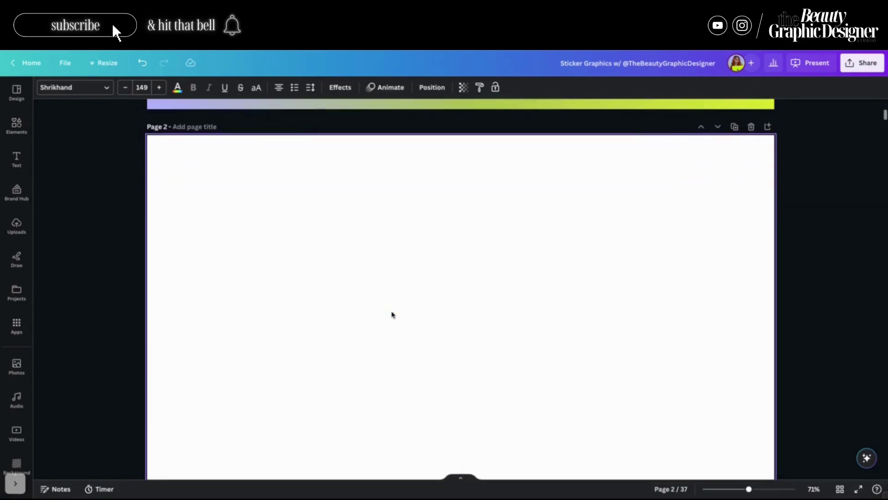
key("ctrl+v")
key("ctrl+shift+g")
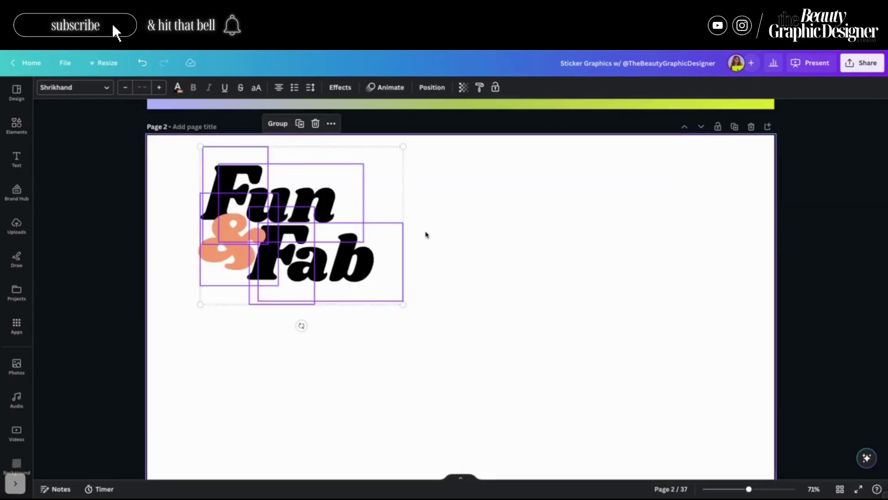
Change the background of page 2 to light grey from the document colors.
left_click(444, 217)
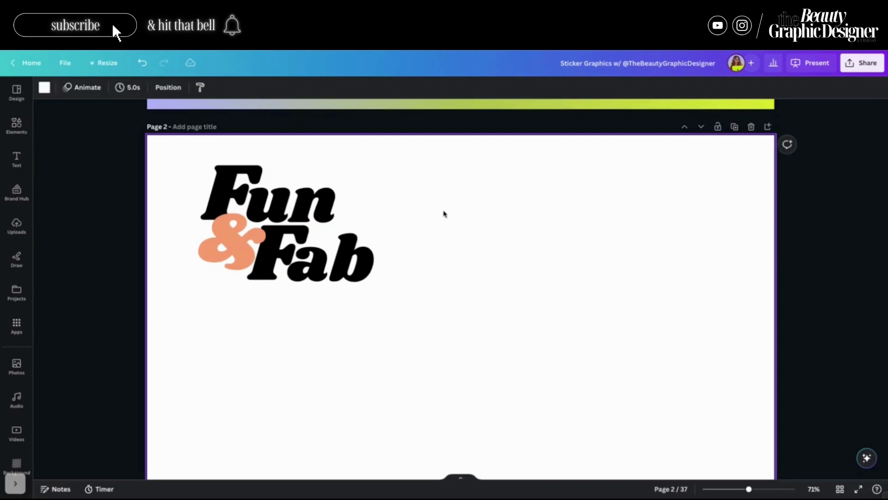
left_click(45, 87)
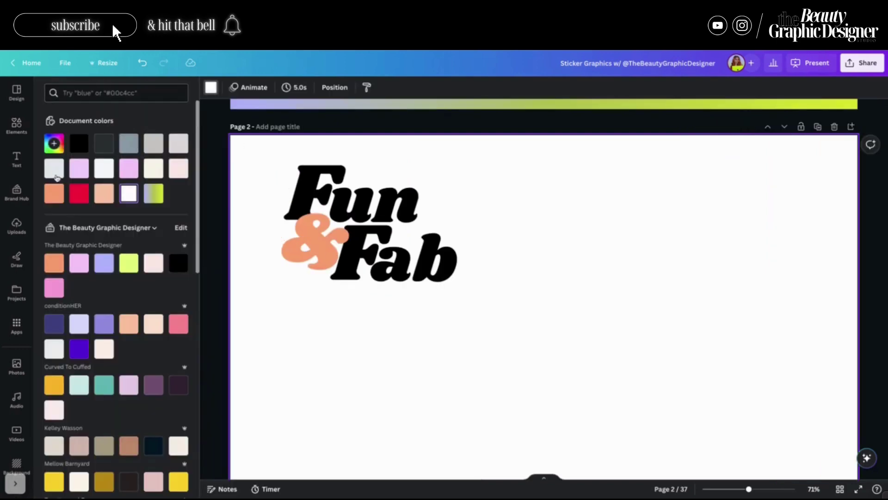
left_click(54, 169)
left_click(417, 256)
left_click(539, 269)
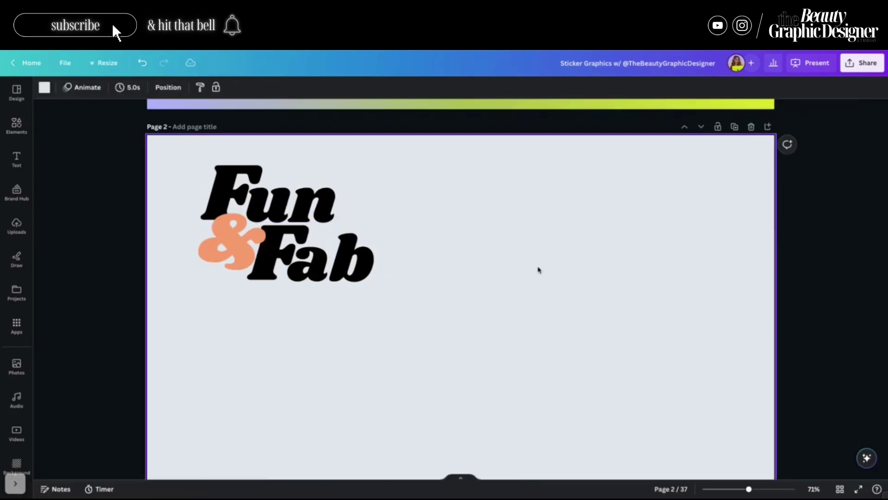
Move all the "Fun & Fab" lettering pieces together to the middle of page 2.
left_click_drag(459, 319, 194, 157)
left_click_drag(296, 259, 450, 323)
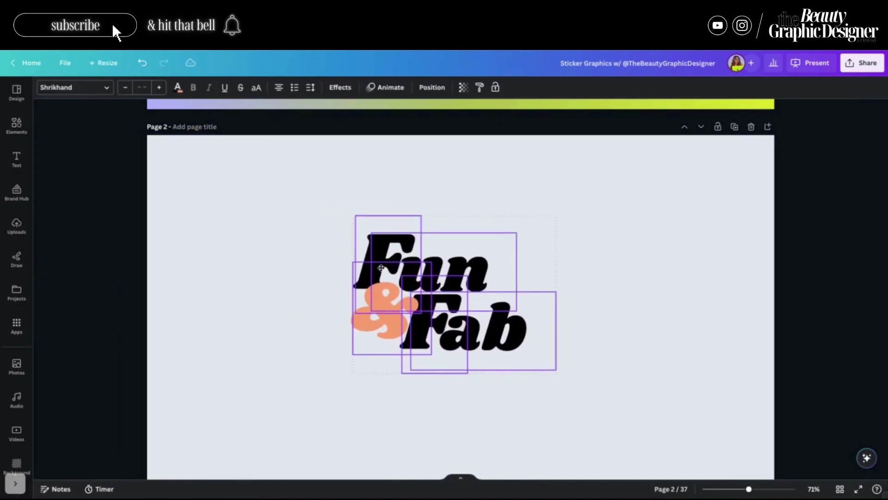
left_click(616, 267)
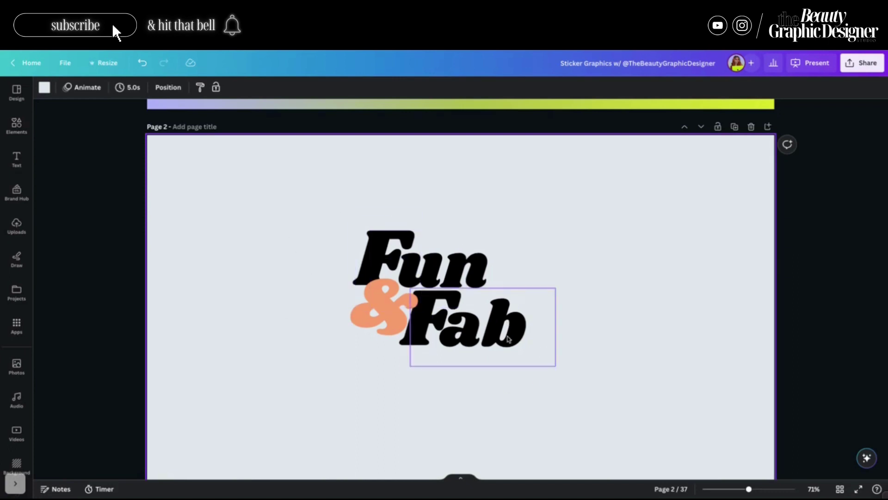
Enlarge the "Fun & Fab" lettering to about 1114 × 864 px and center it on the page.
scroll(508, 336, "down", 1)
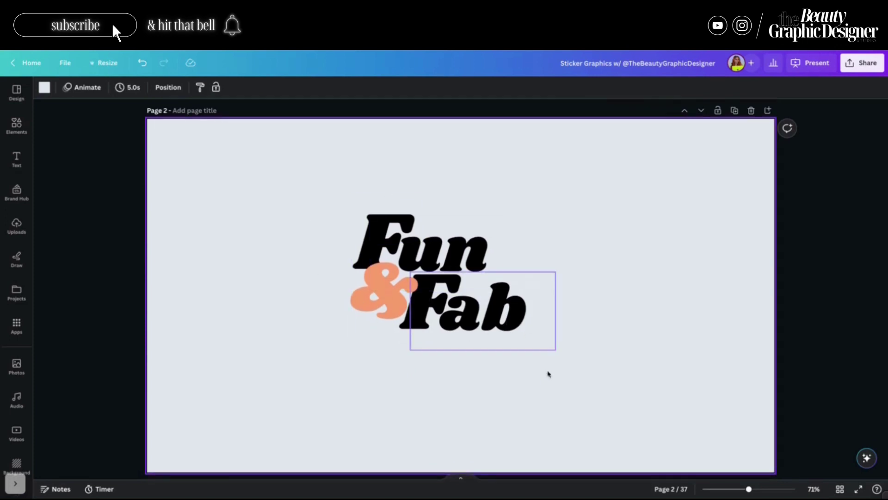
left_click_drag(555, 369, 303, 178)
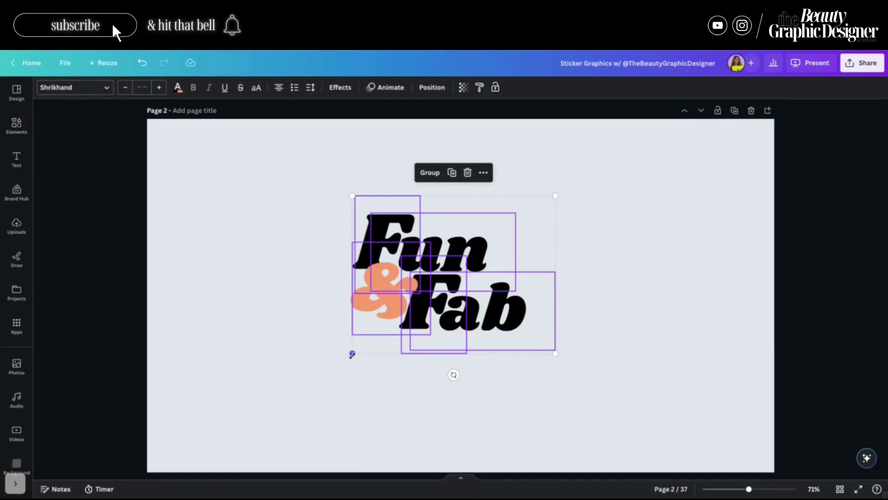
left_click_drag(351, 354, 254, 454)
left_click_drag(555, 195, 609, 170)
left_click_drag(508, 208, 536, 209)
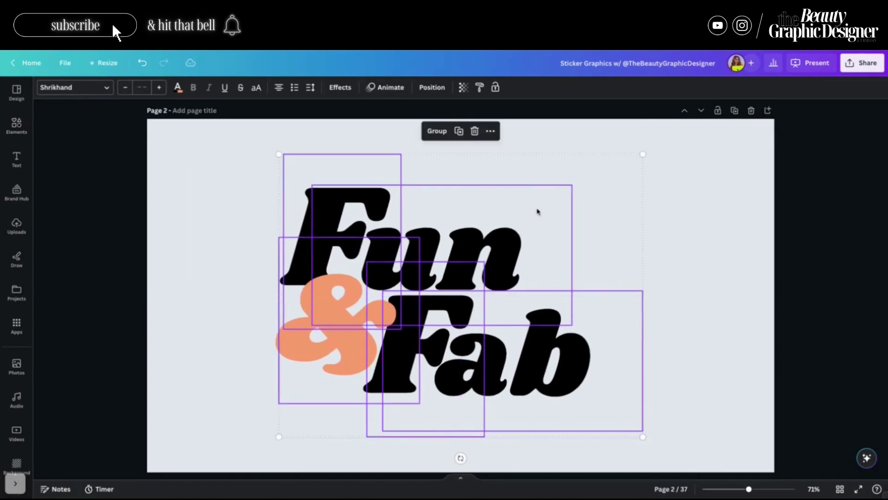
Group the "Fun & Fab" lettering pieces and display the group's position settings.
left_click(442, 131)
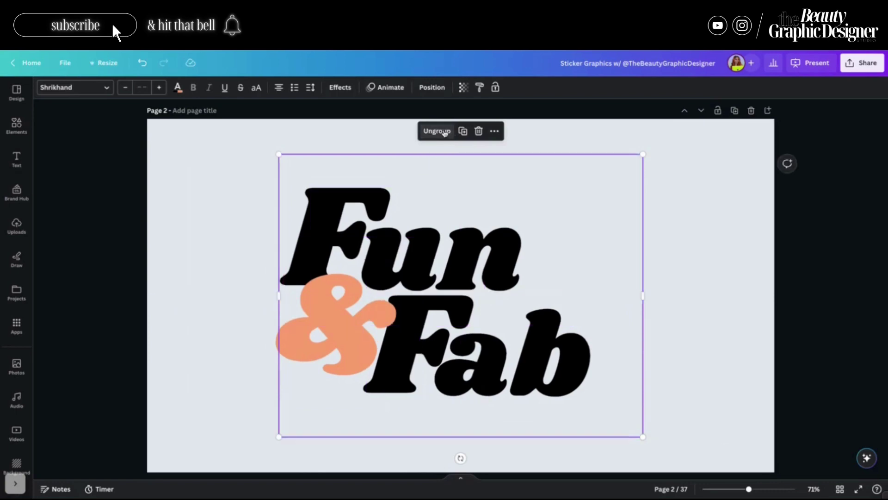
left_click(428, 88)
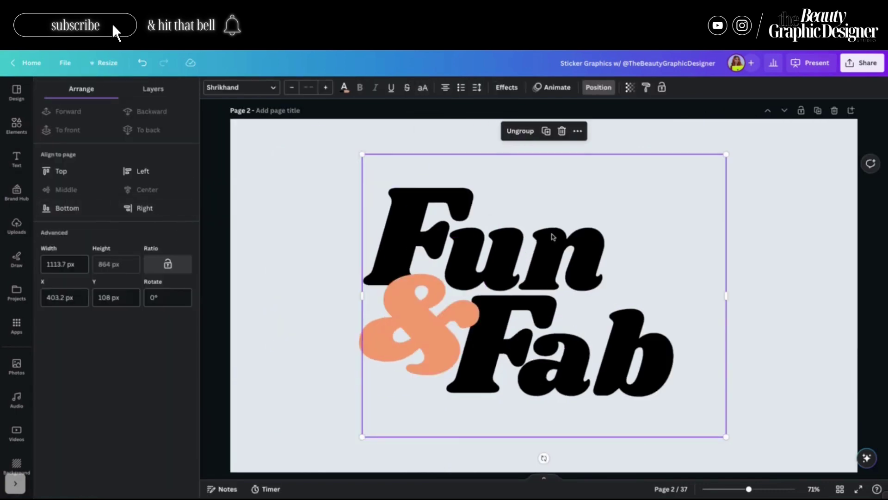
left_click(753, 272)
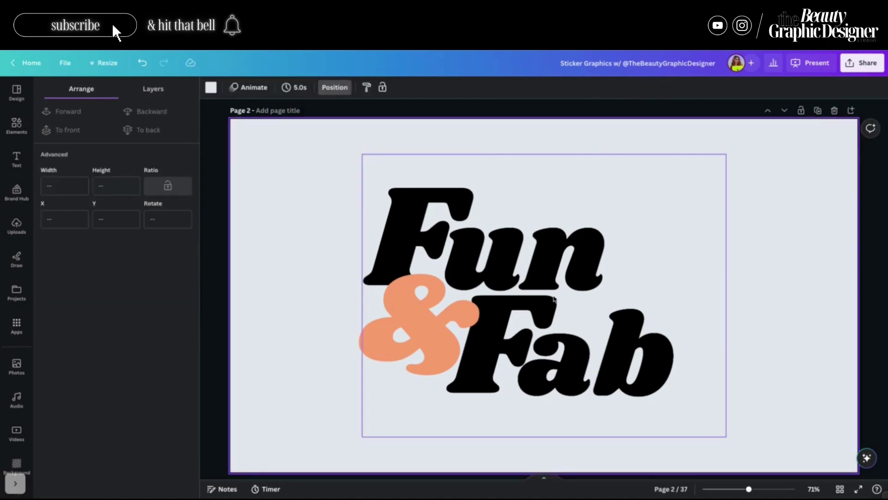
Ungroup the lettering, left-align the "ab" text of "Fab", and narrow its text box to fit the letters.
left_click(621, 310)
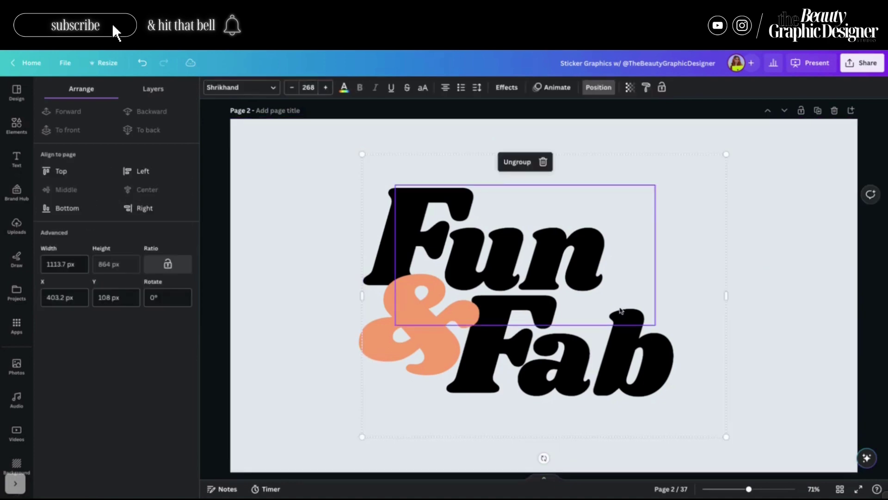
left_click(743, 201)
left_click(678, 348)
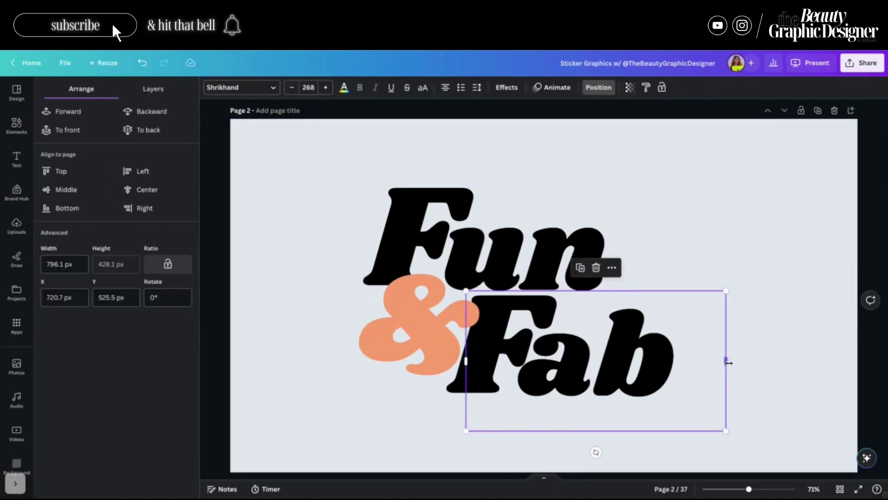
mouse_move(728, 363)
left_mouse_down()
mouse_move(680, 361)
mouse_move(726, 361)
left_mouse_up()
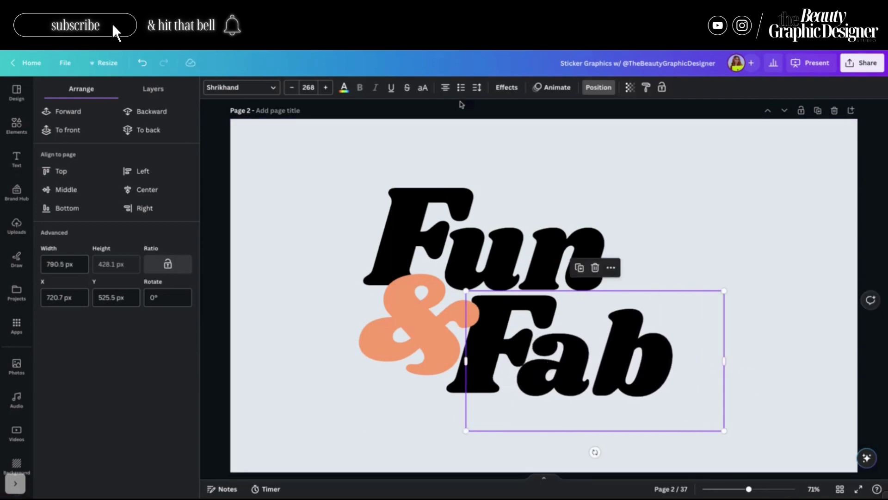
left_click(445, 88)
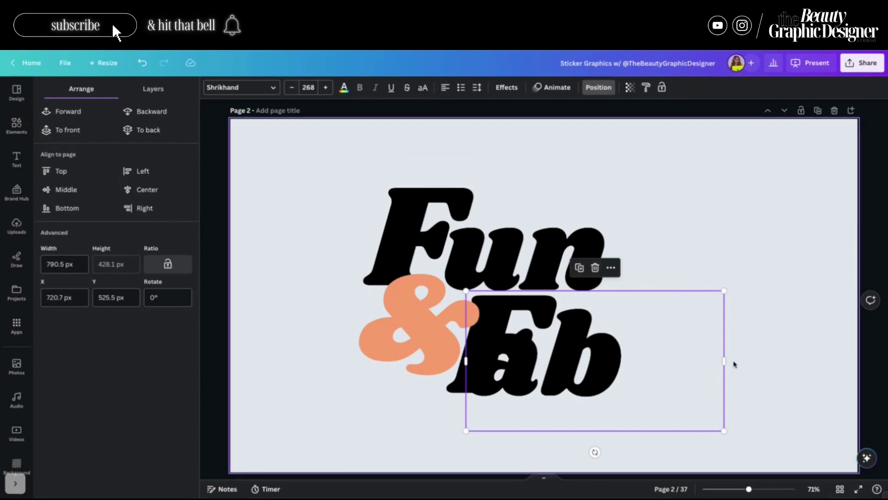
left_click_drag(724, 361, 645, 367)
Regroup all the "Fun & Fab" lettering pieces and center the group horizontally on page 2.
left_click(740, 329)
scroll(740, 329, "up", 8)
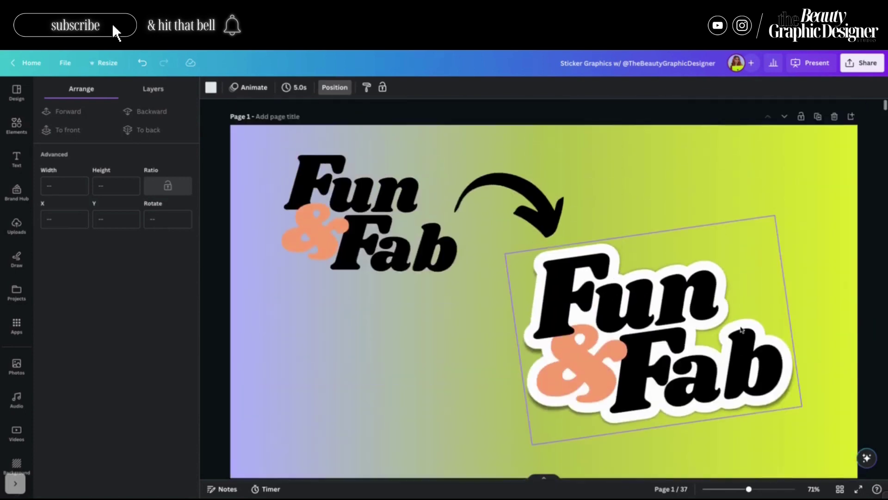
scroll(741, 328, "down", 8)
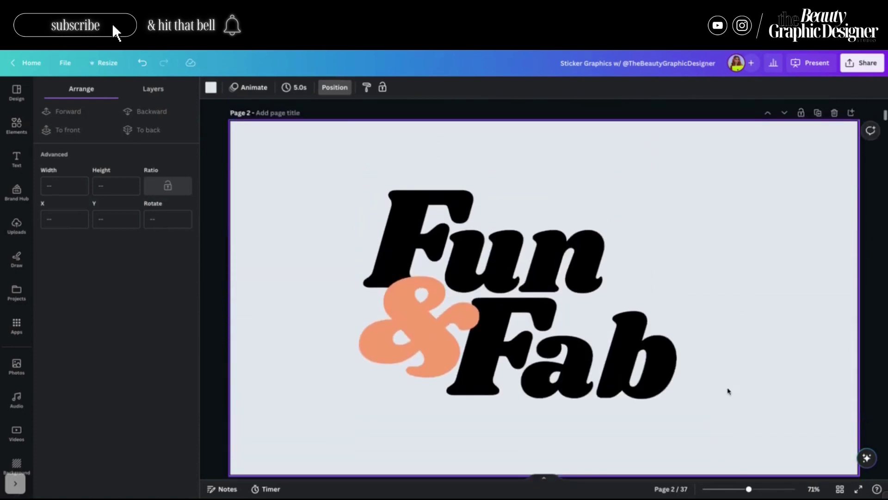
left_click_drag(728, 391, 420, 167)
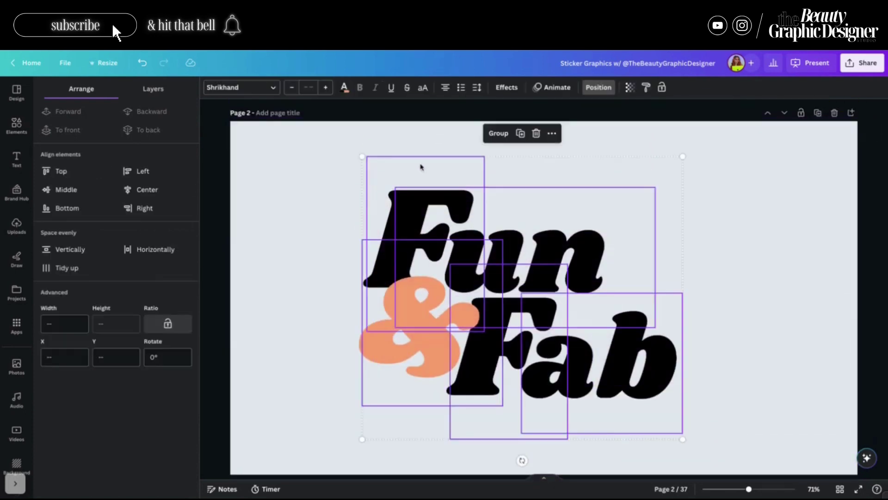
left_click(498, 133)
left_click(144, 187)
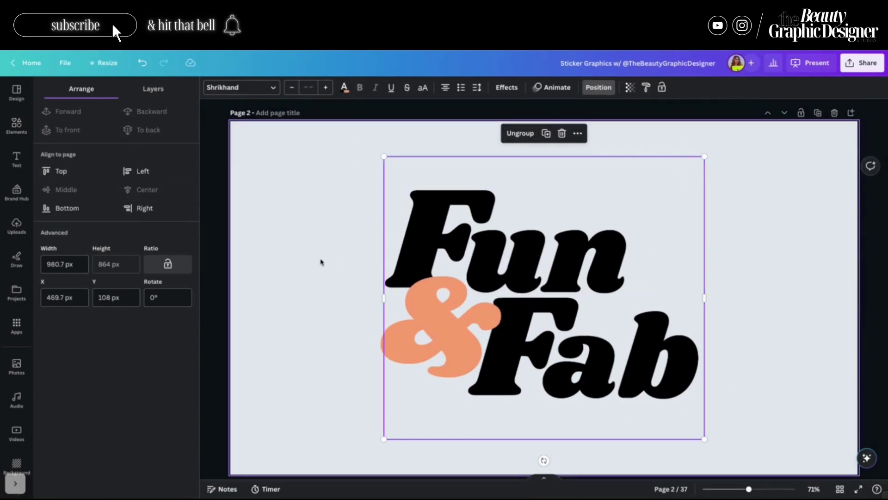
left_click(342, 215)
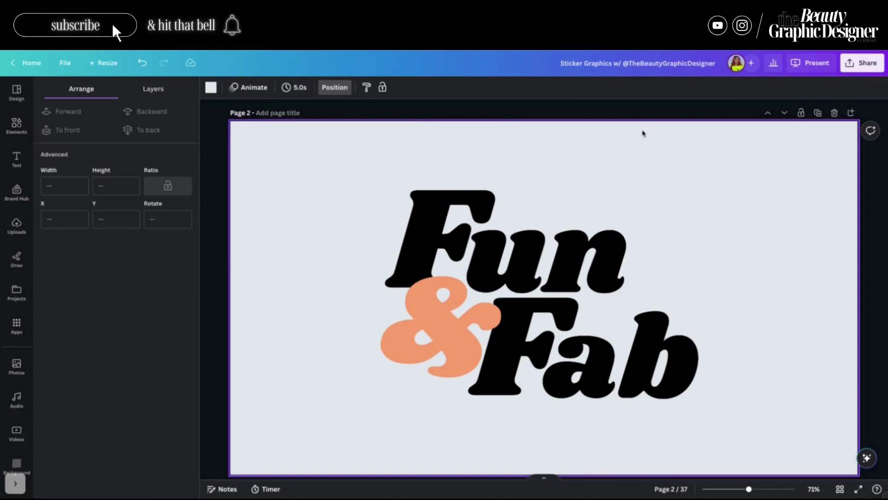
Choose PNG as the file type for downloading the design.
left_click(862, 63)
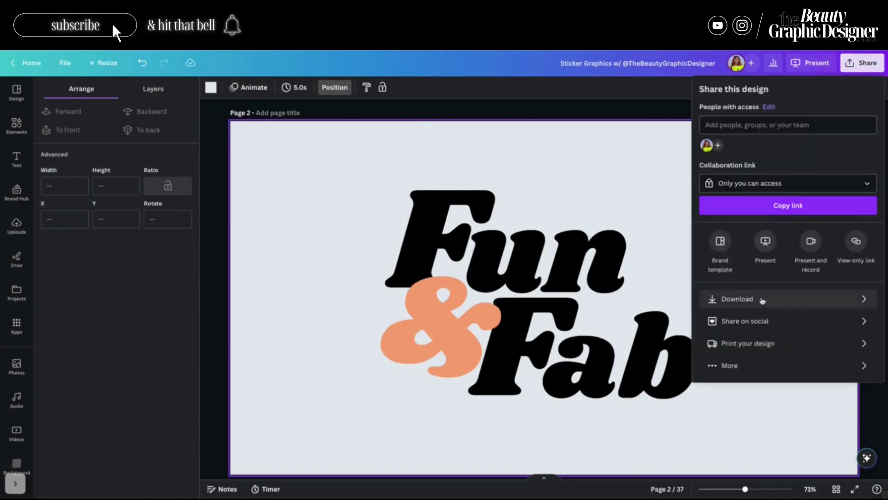
left_click(710, 299)
left_click(750, 130)
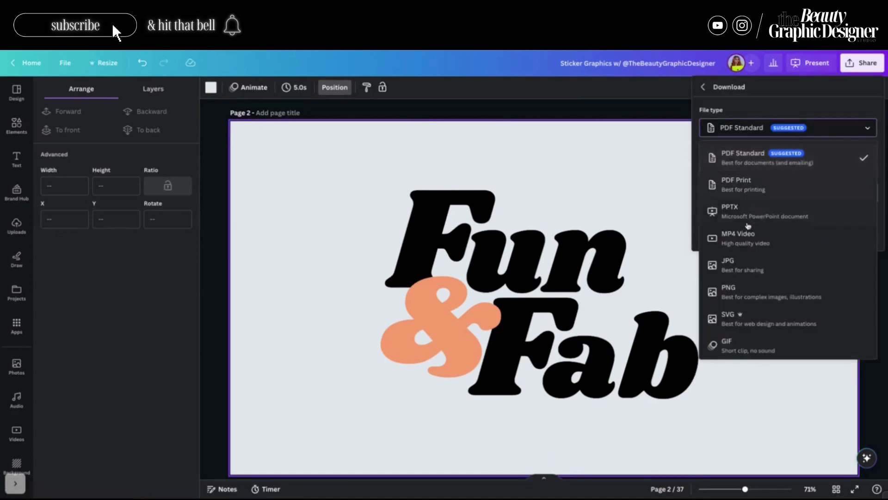
left_click(758, 284)
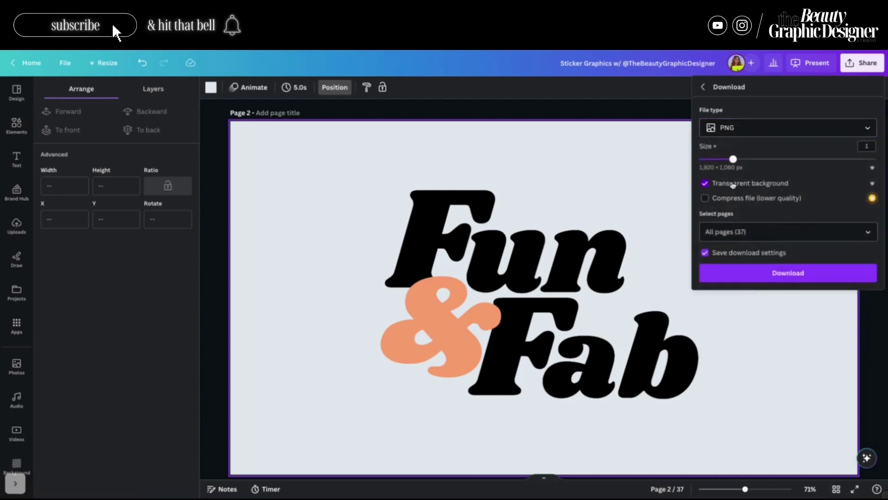
Limit the export to page 2 and download it as a PNG with a transparent background.
left_click(768, 231)
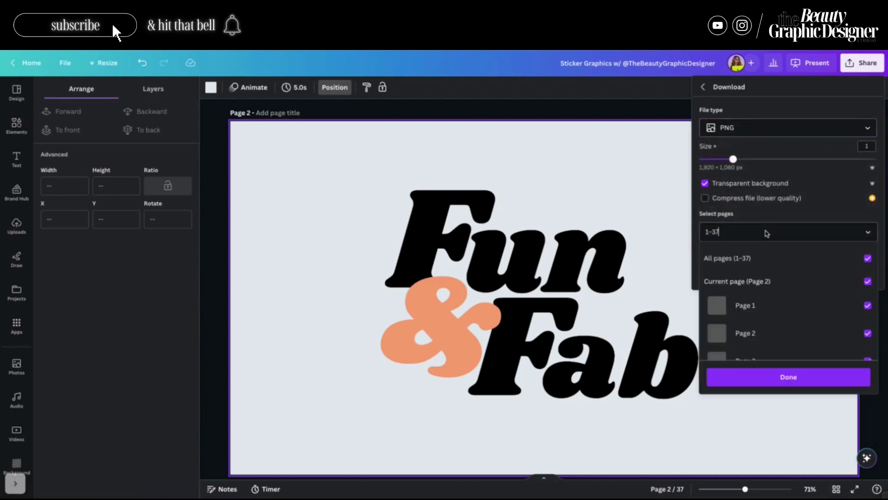
key("BackSpace")
key("BackSpace")
key("BackSpace")
key("BackSpace")
type("2")
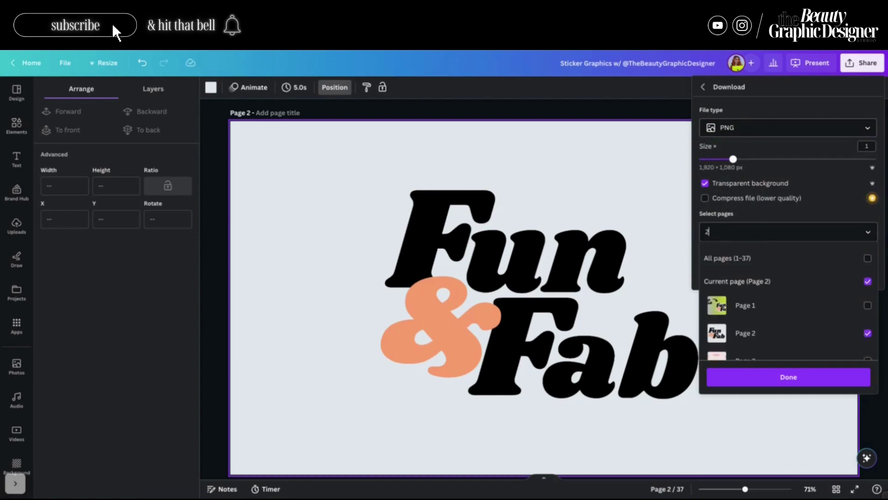
left_click(842, 378)
left_click(814, 279)
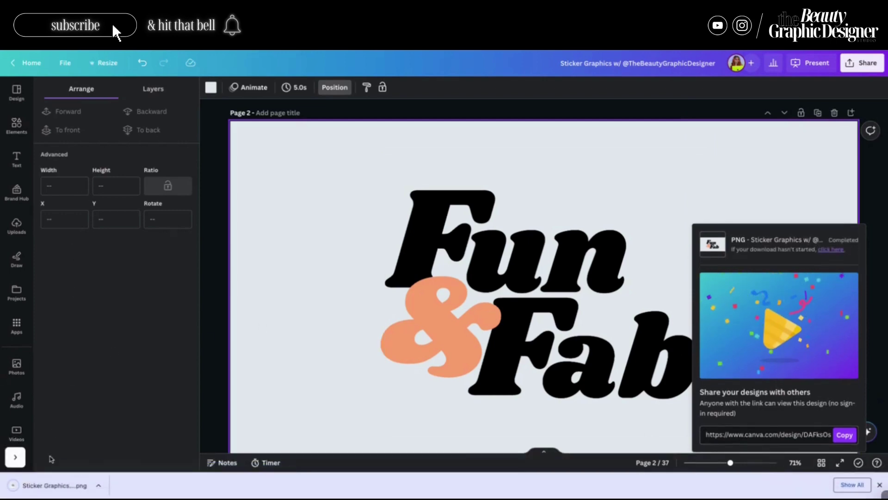
Upload the downloaded "Fun & Fab" PNG to the image uploads and dismiss the download notice.
left_click(16, 226)
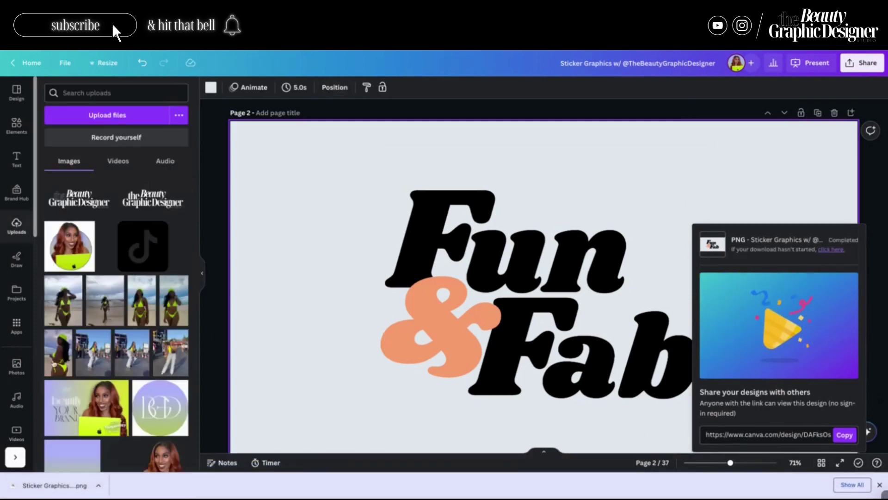
left_click_drag(54, 485, 78, 199)
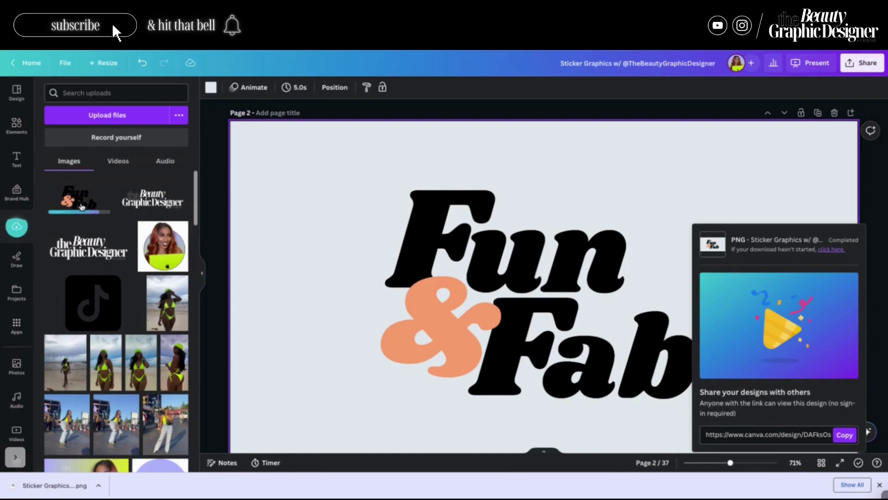
left_click(853, 116)
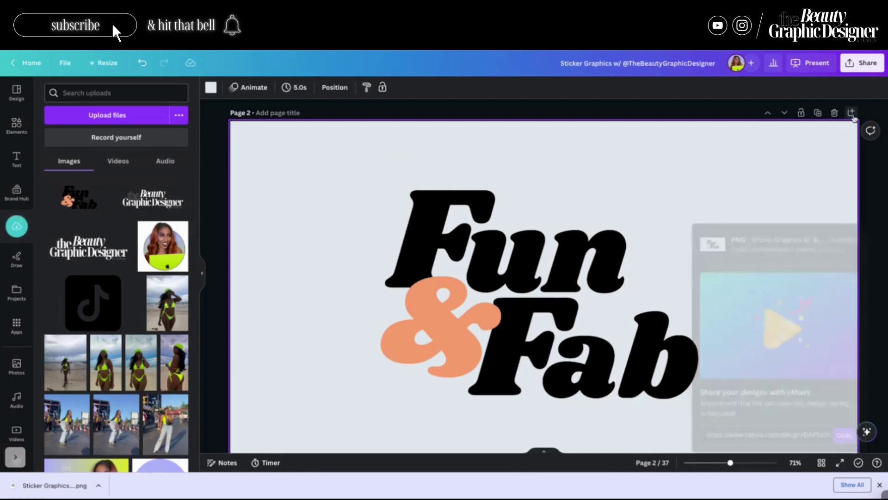
Place the uploaded transparent "Fun & Fab" PNG on a new page 3 and collapse the uploads list.
left_click(70, 198)
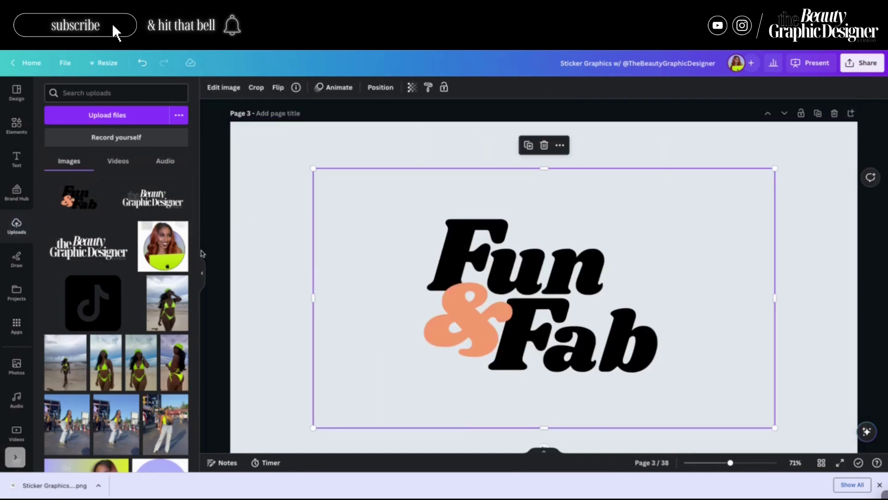
left_click(202, 273)
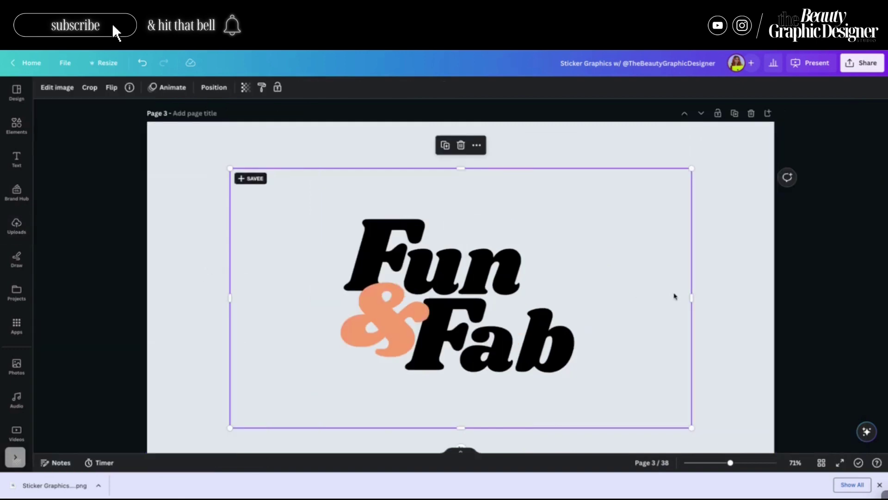
left_click(723, 278)
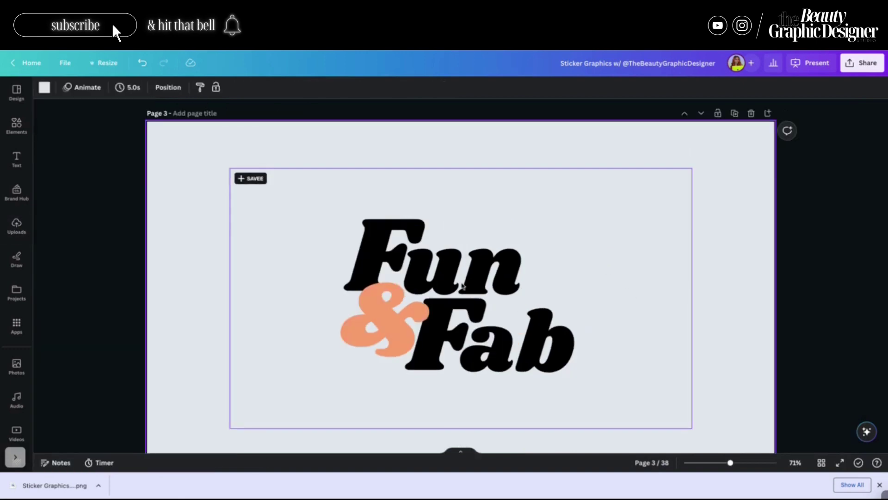
left_click_drag(478, 312, 486, 279)
left_click_drag(504, 309, 499, 340)
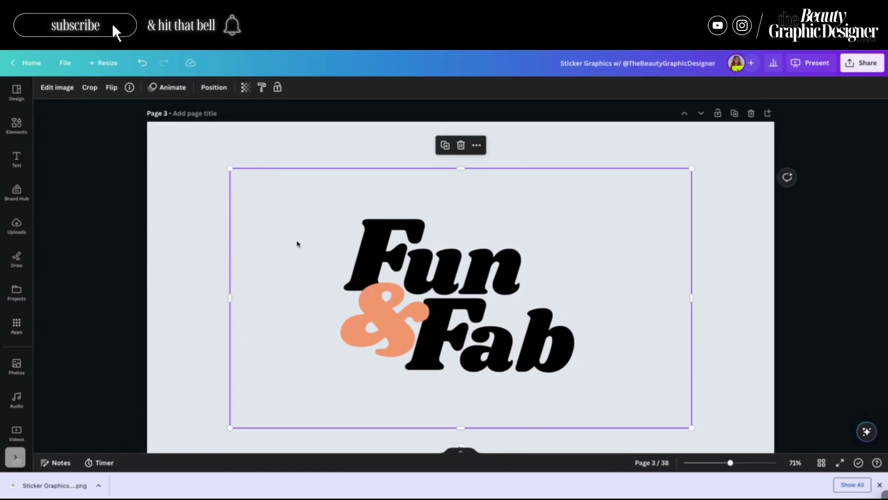
Add a Glow shadow to the "Fun & Fab" image on page 3, open its settings and check the finished sticker on page 1.
left_click(56, 87)
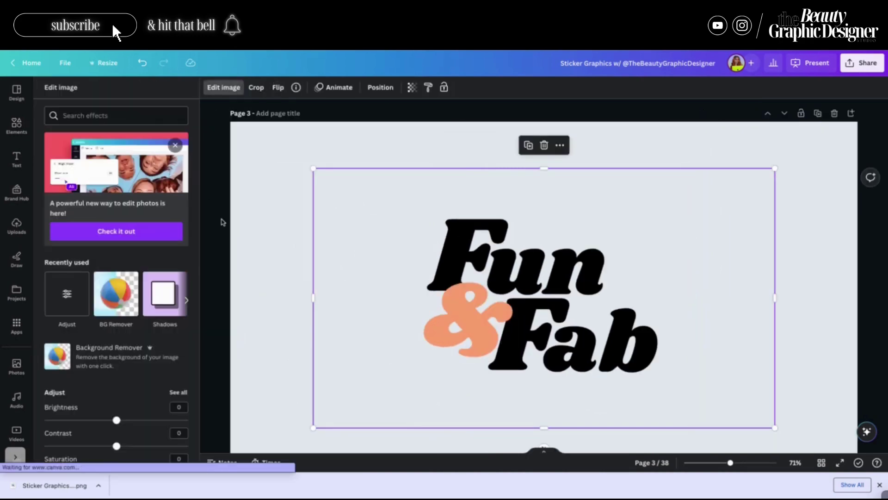
left_click(164, 292)
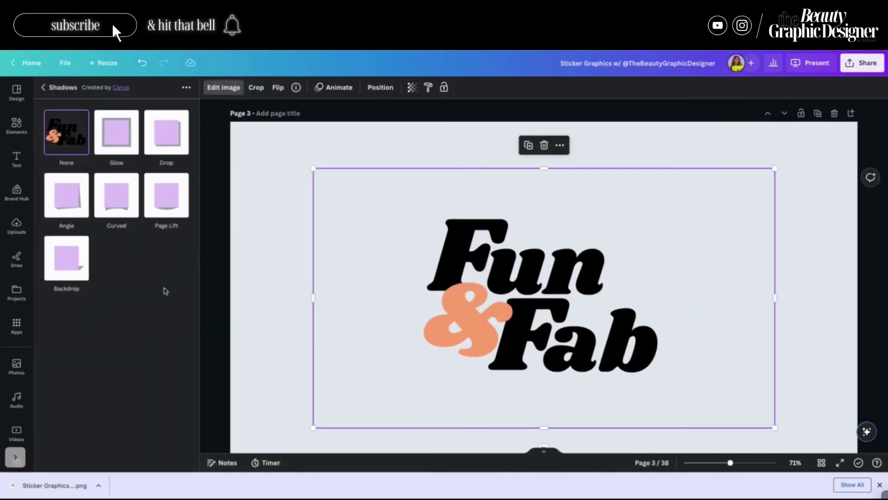
left_click(117, 132)
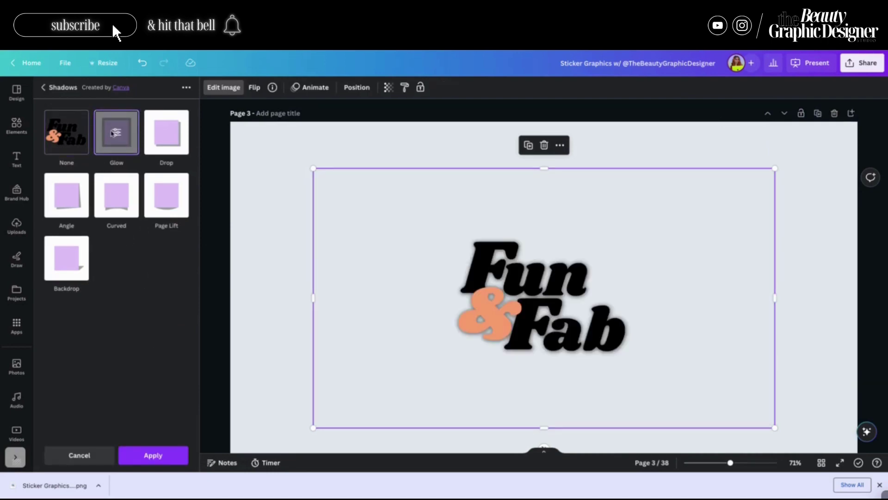
left_click(116, 133)
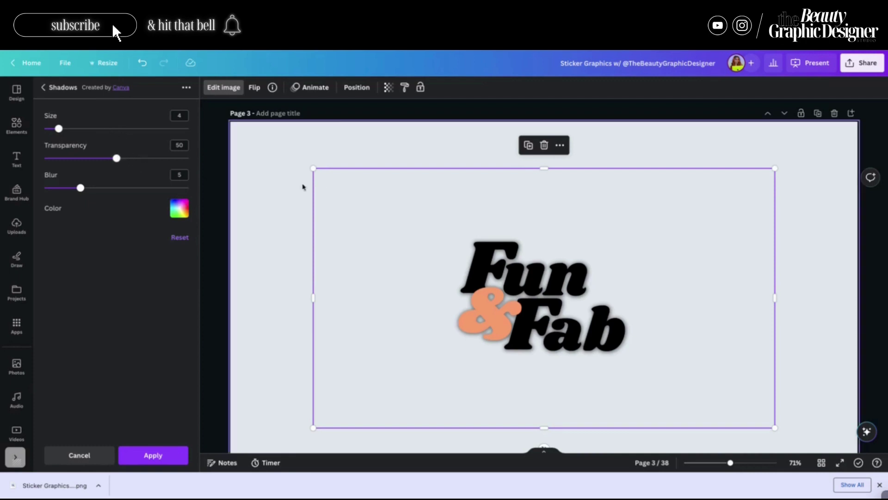
scroll(319, 190, "up", 10)
scroll(463, 162, "up", 1)
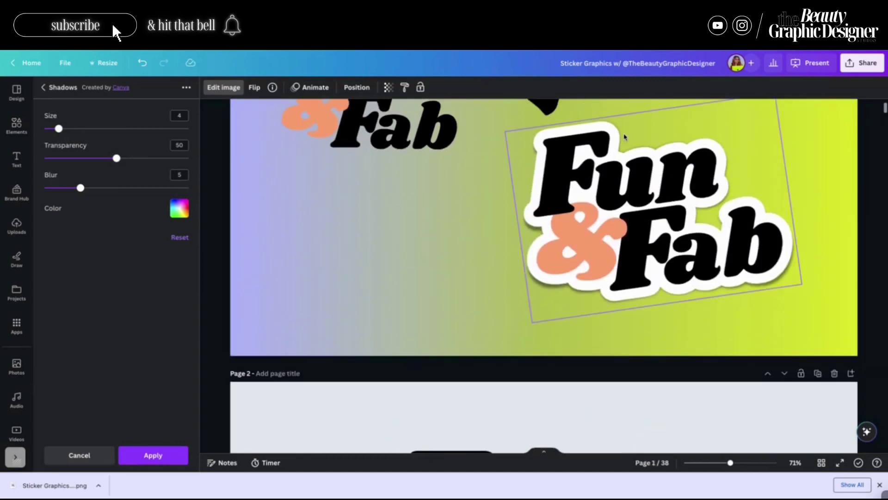
scroll(557, 274, "down", 12)
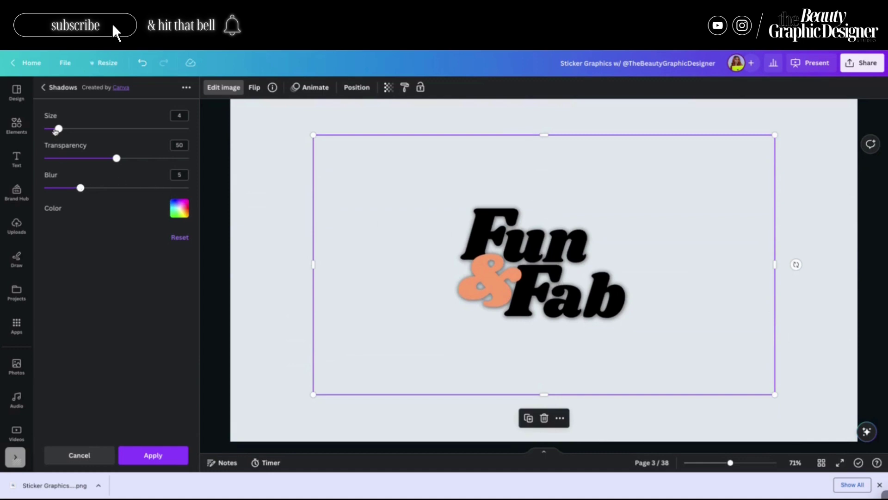
Set the glow's size to 28, its transparency to 100 and its blur to 0.
left_click_drag(58, 129, 146, 129)
left_click_drag(116, 158, 191, 168)
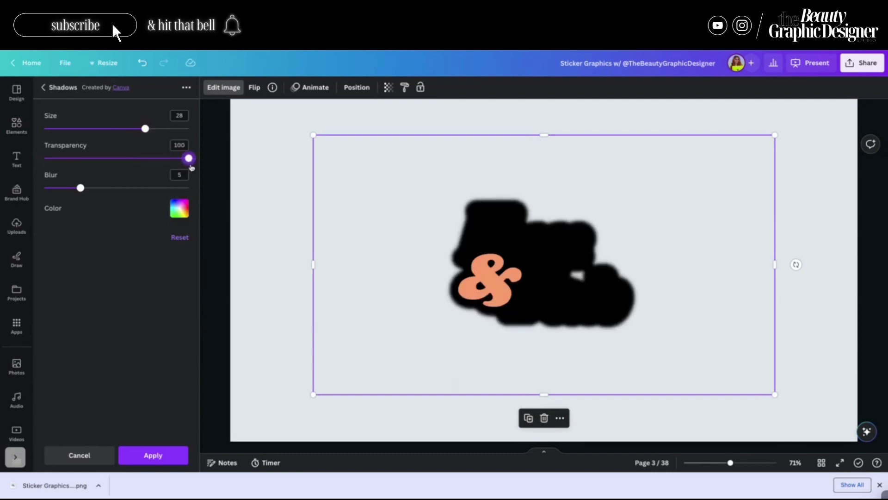
left_click(80, 188)
left_click_drag(86, 189, 44, 193)
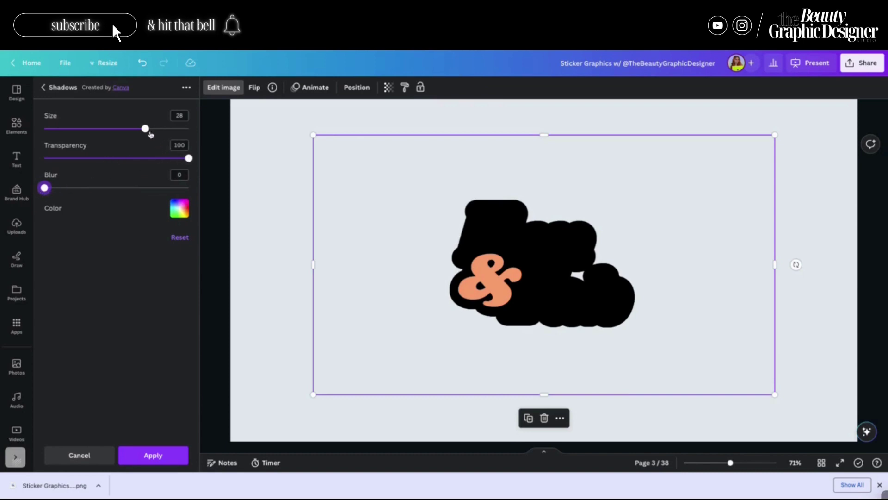
Change the glow color to white, set its size to 27 and apply the effect.
left_click(179, 216)
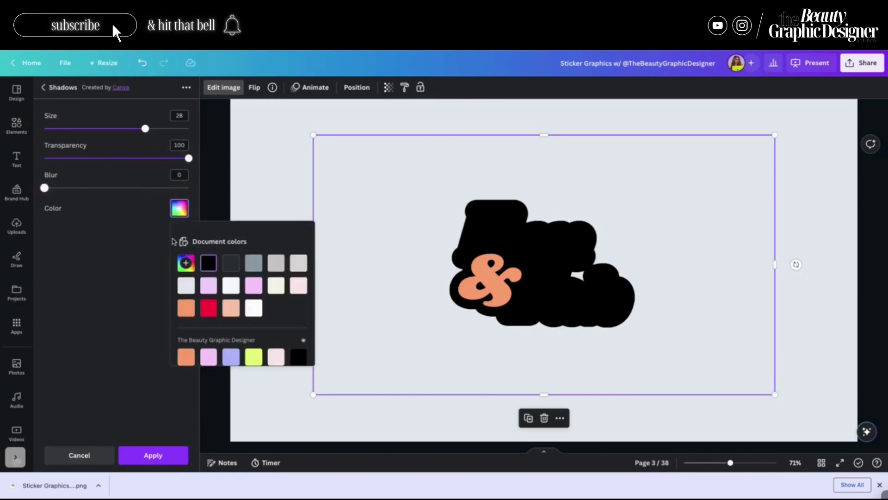
left_click(259, 311)
left_click(95, 286)
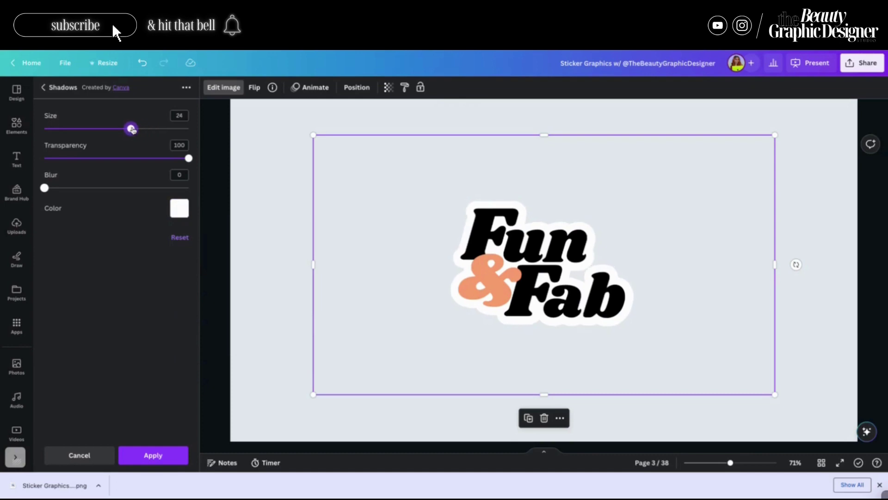
left_click_drag(132, 129, 139, 130)
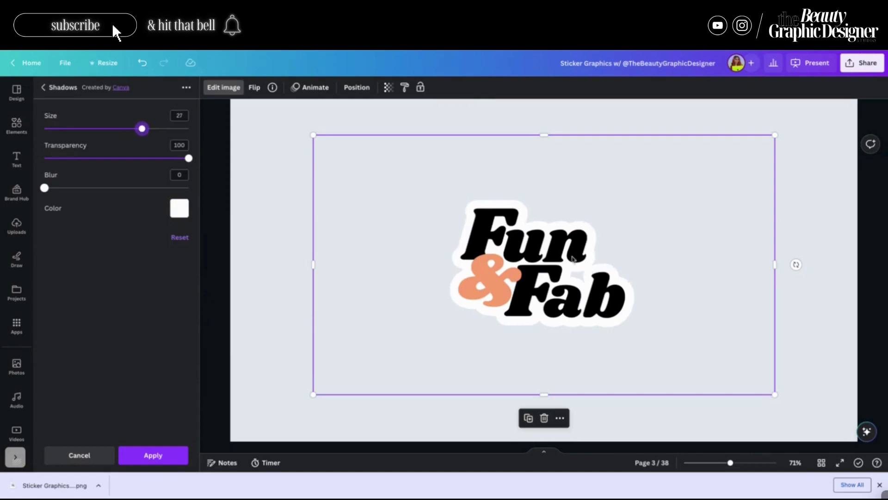
left_click(172, 457)
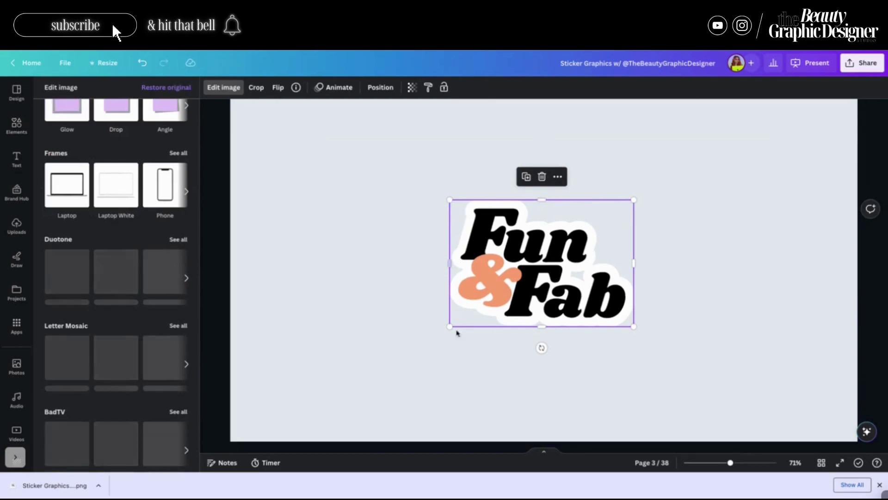
Enlarge the white-outlined "Fun & Fab" image proportionally until it nearly fills the height of page 3.
left_click(666, 266)
left_click(491, 279)
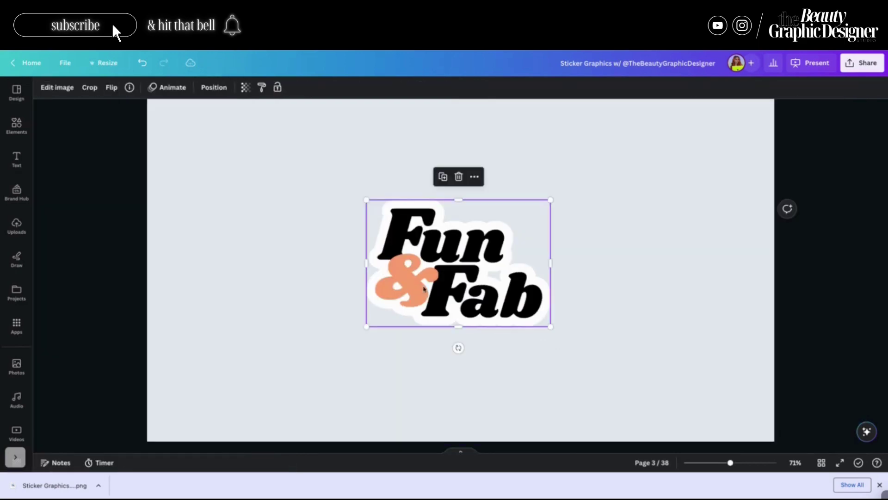
left_click_drag(366, 327, 250, 405)
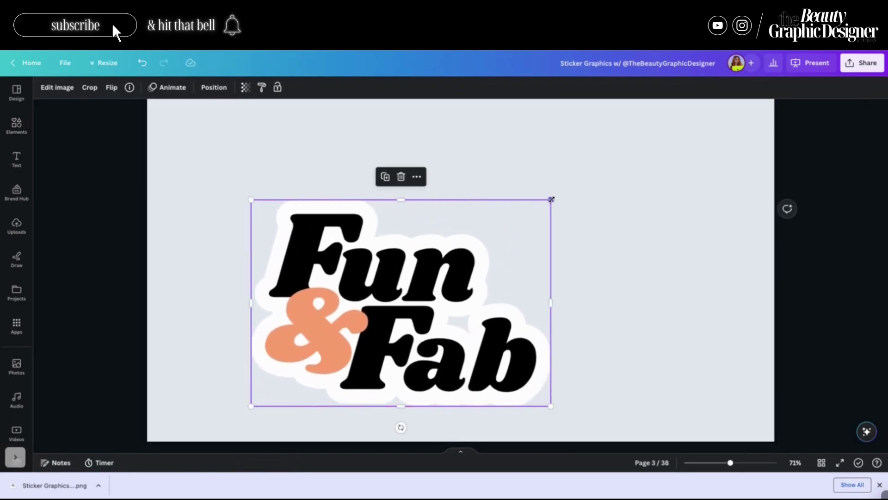
mouse_move(552, 200)
left_mouse_down()
mouse_move(672, 139)
mouse_move(567, 204)
mouse_move(551, 202)
left_mouse_up()
left_click(695, 166)
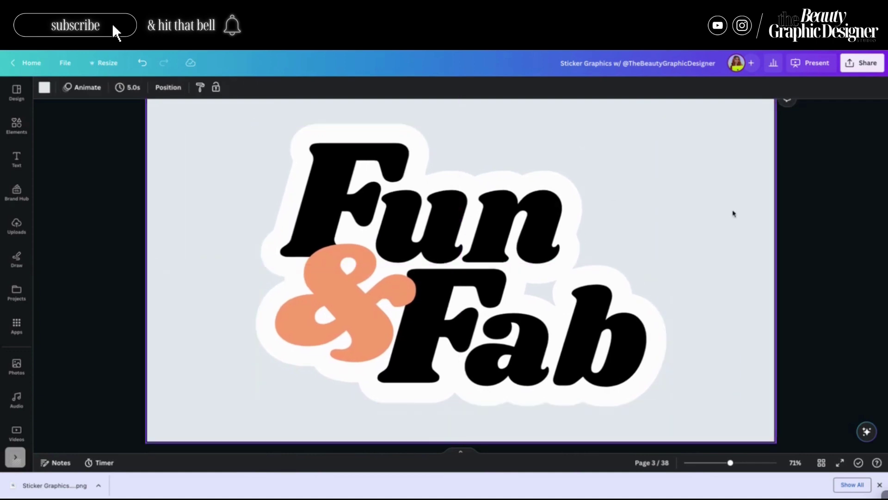
scroll(678, 259, "up", 1)
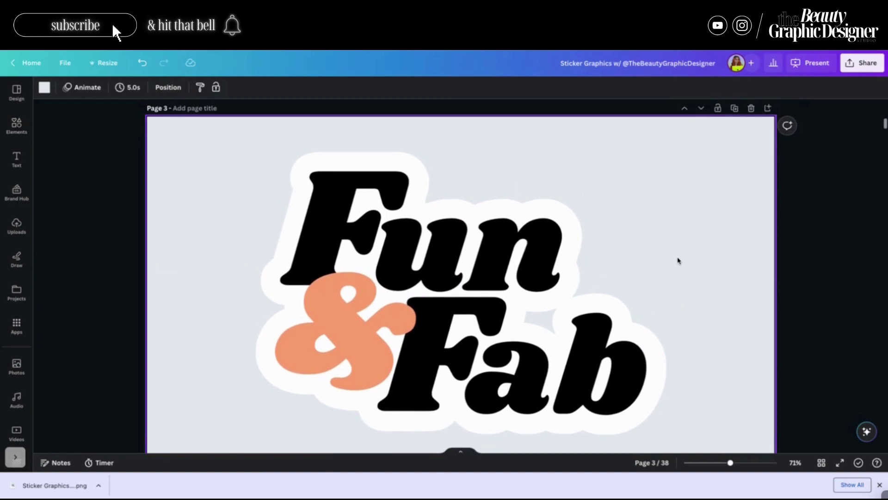
Download only page 3 as a PNG with a transparent background.
left_click(862, 64)
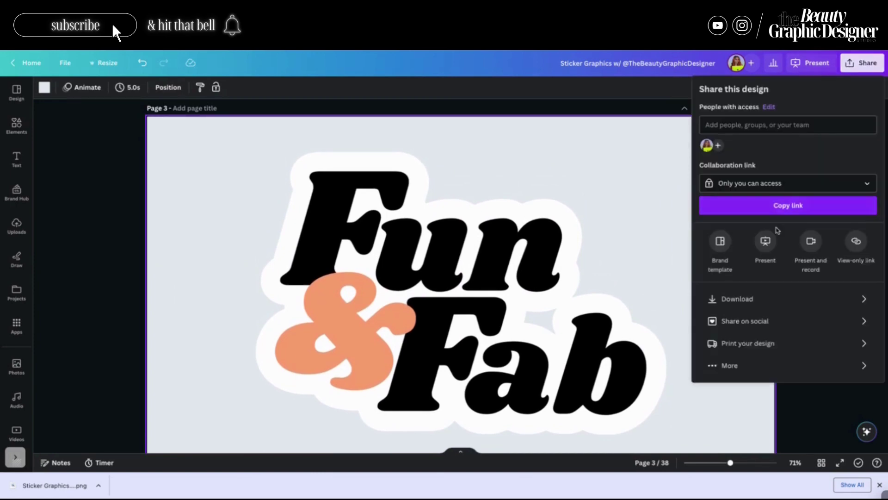
left_click(785, 303)
left_click(758, 229)
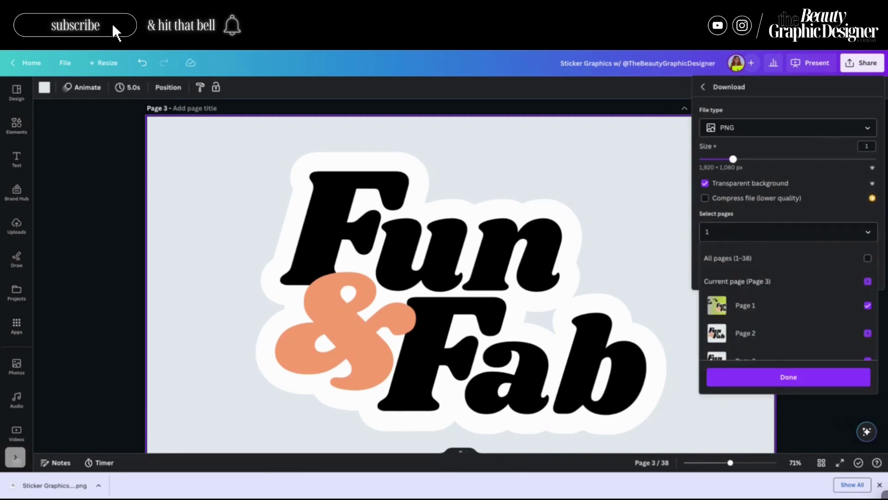
key("BackSpace")
type("3")
left_click(788, 377)
left_click(753, 271)
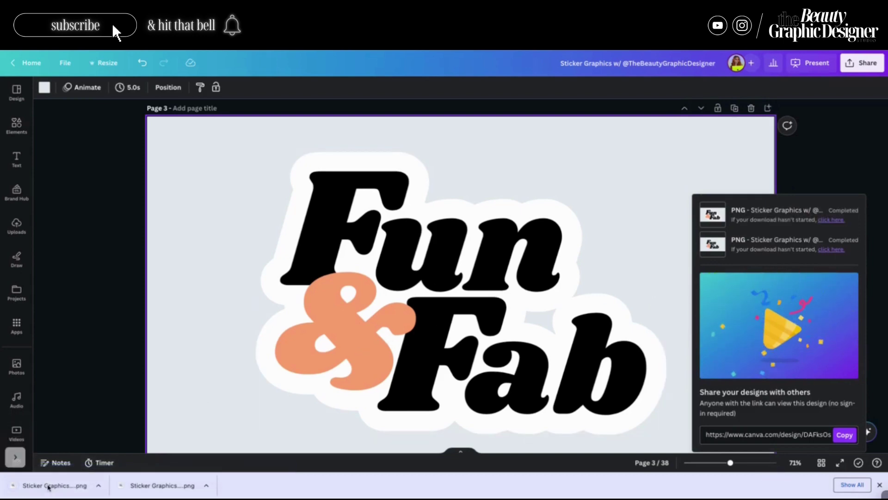
Add a blank page 4 and upload the newly downloaded outlined "Fun & Fab" PNG onto it.
left_click(767, 107)
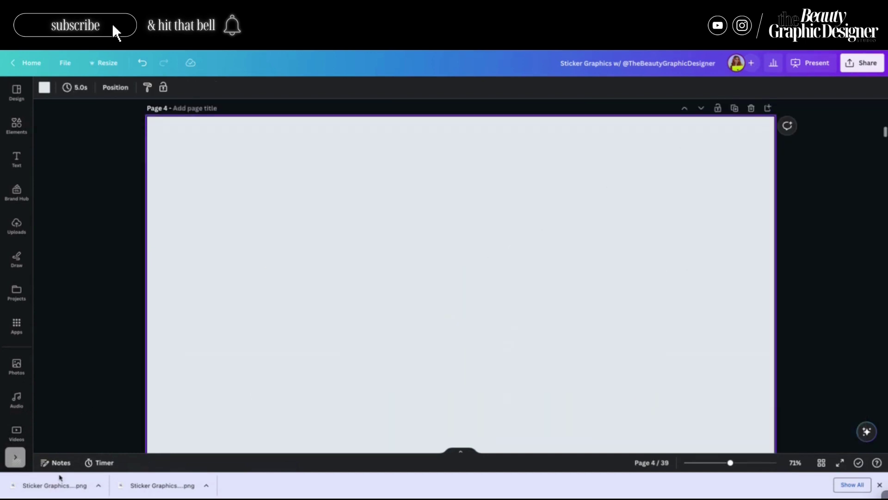
left_click_drag(59, 477, 102, 249)
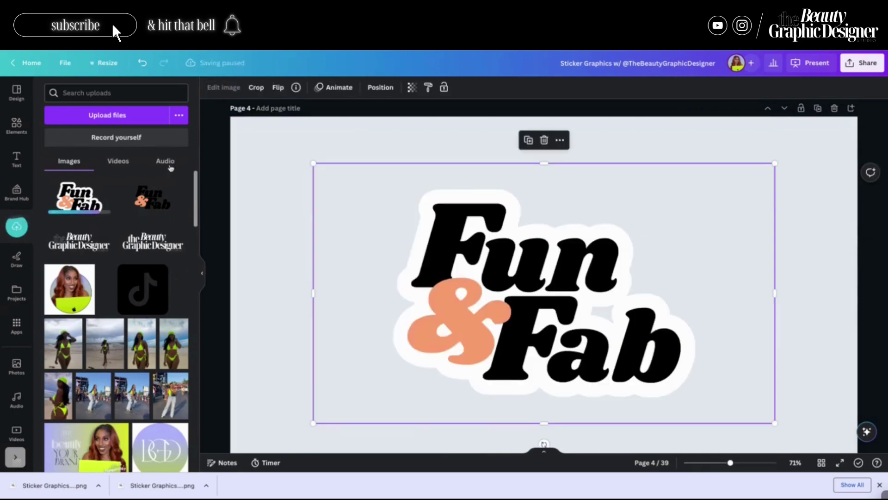
left_click(202, 273)
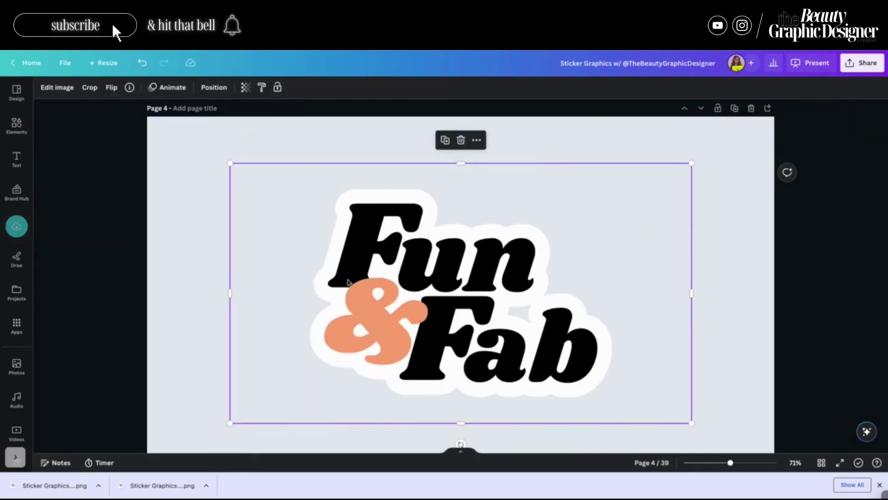
left_click(710, 188)
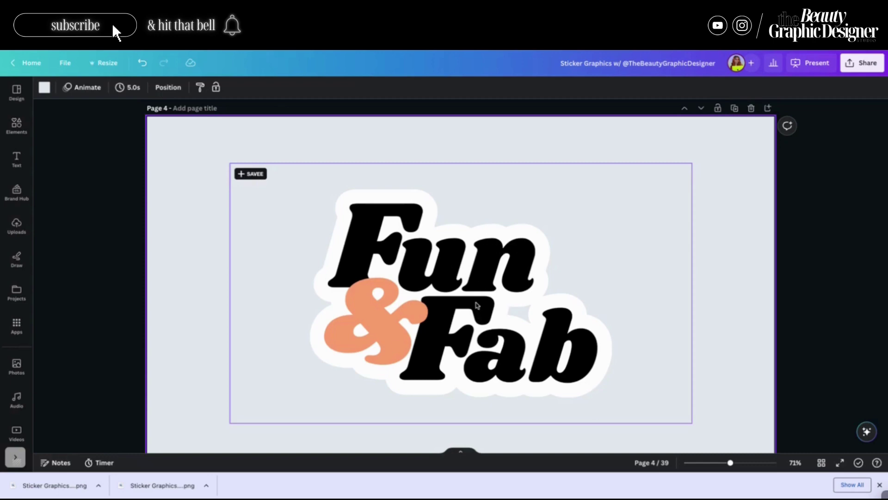
Open the image editing options for the white-outlined "Fun & Fab" image on page 4.
scroll(474, 282, "up", 3)
scroll(474, 282, "up", 14)
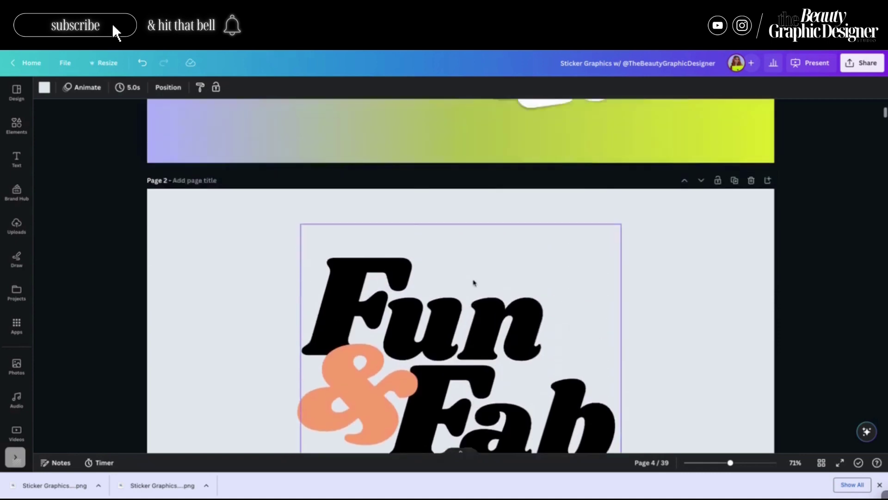
scroll(527, 350, "down", 15)
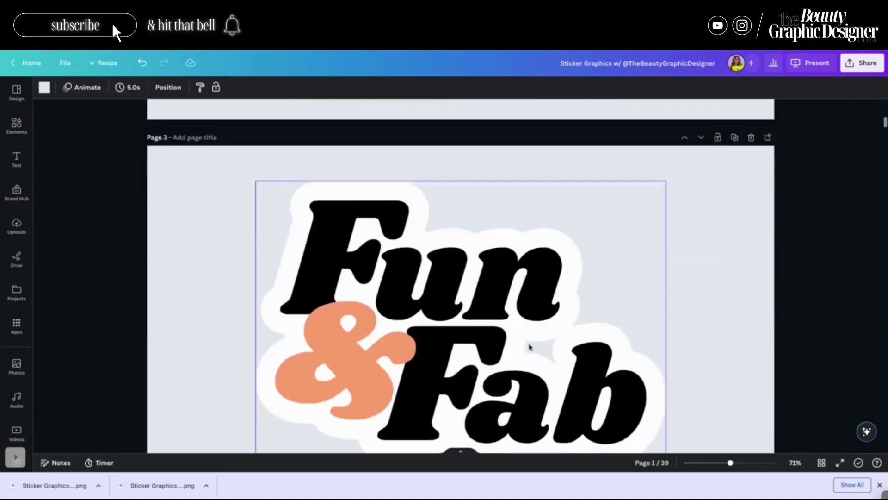
left_click(520, 313)
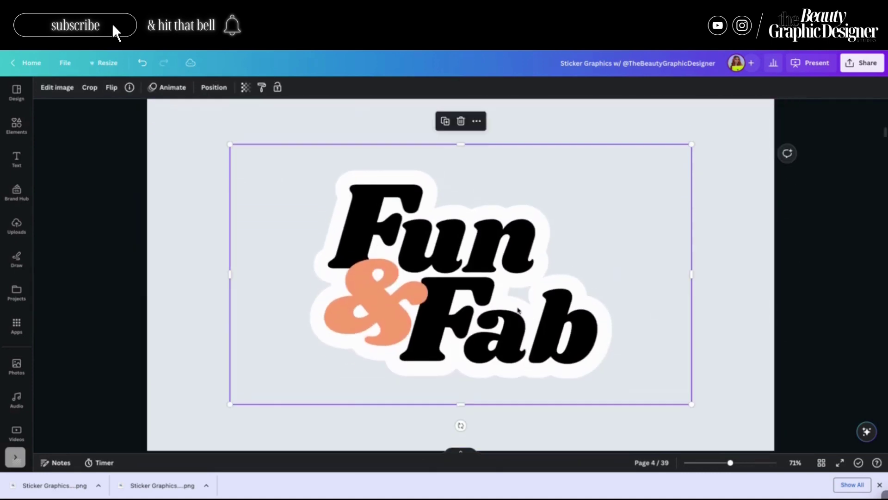
left_click(67, 87)
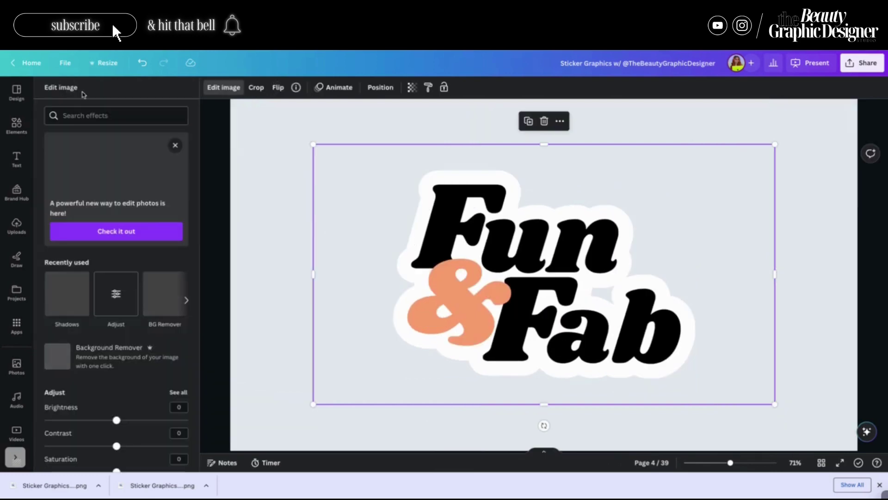
left_click(61, 293)
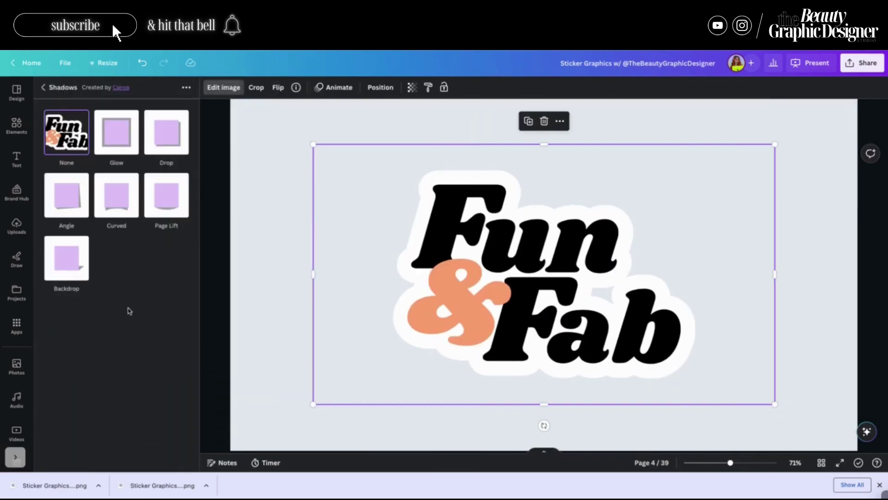
left_click(114, 198)
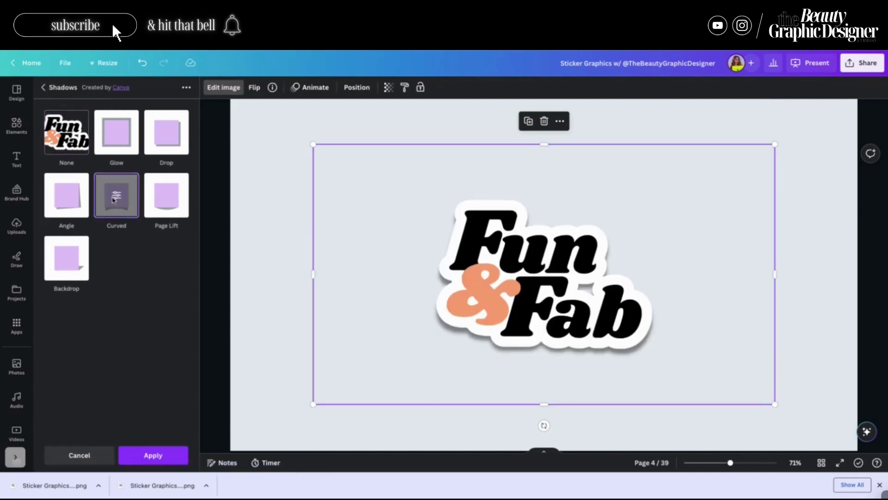
left_click(117, 196)
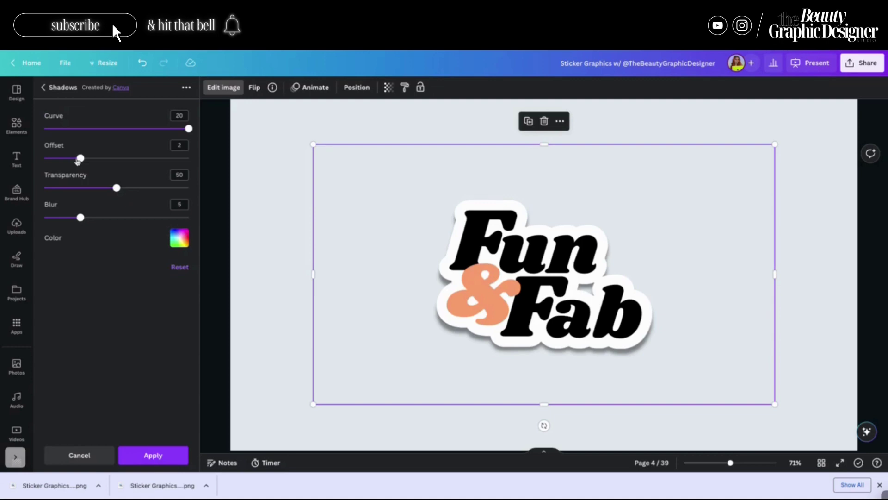
left_click_drag(188, 129, 135, 134)
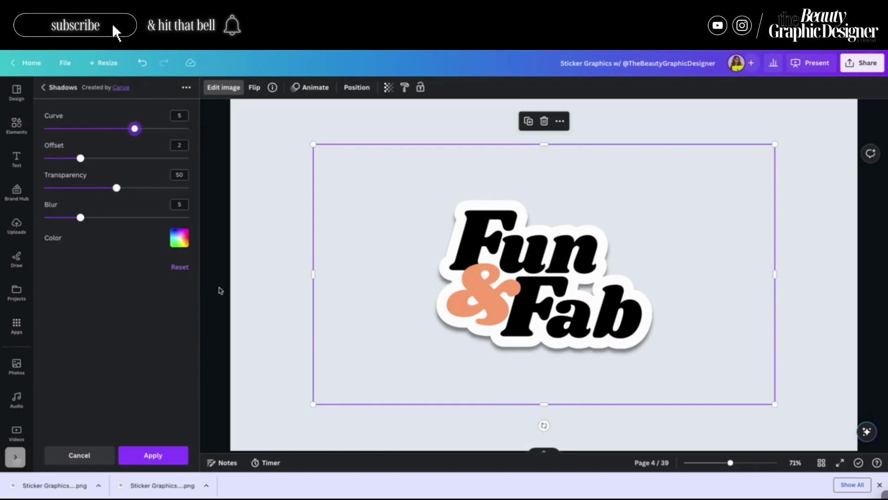
scroll(602, 280, "up", 15)
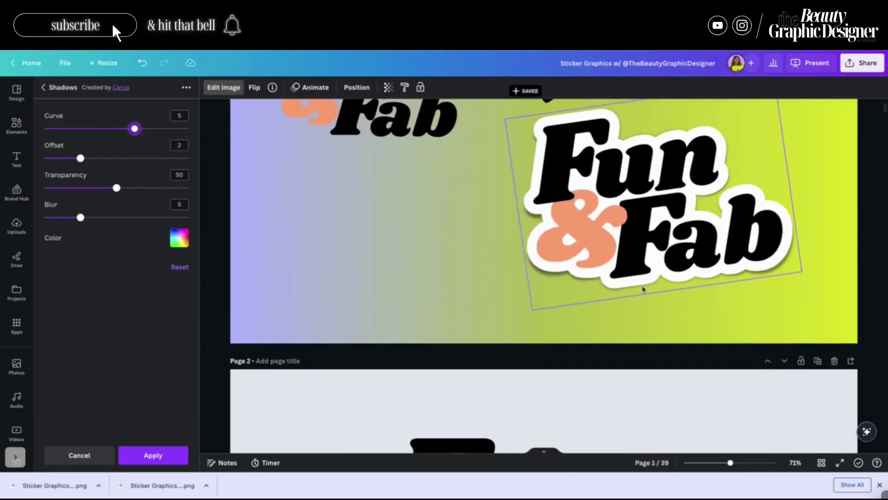
scroll(548, 415, "down", 4)
scroll(548, 415, "down", 8)
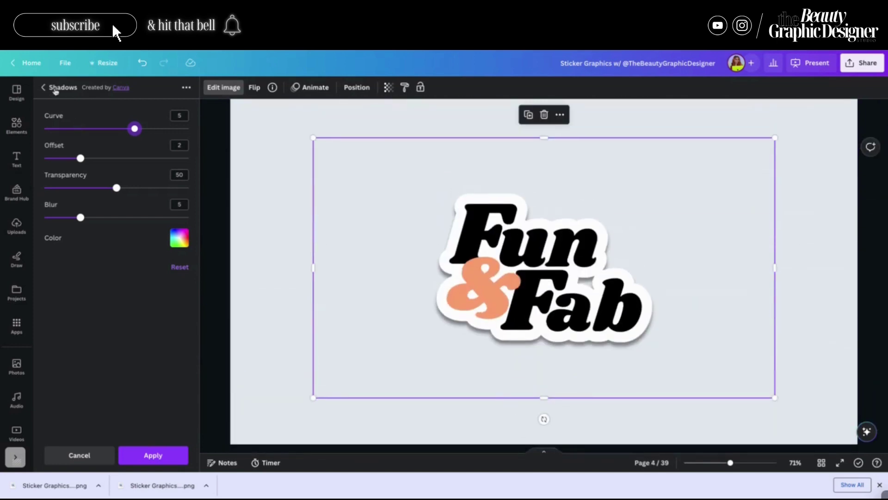
left_click(94, 455)
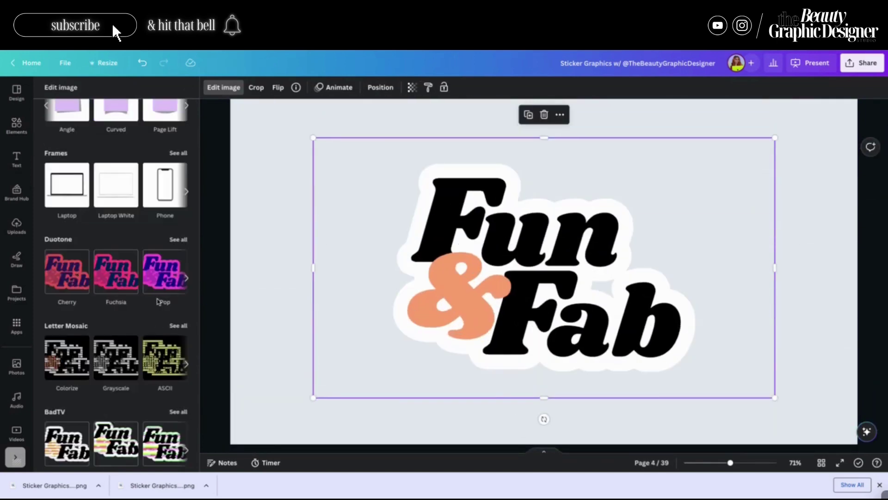
Apply a Page Lift shadow with curve 20 and offset 0 to the outlined image, and tilt it about 5 degrees counterclockwise.
scroll(117, 295, "up", 5)
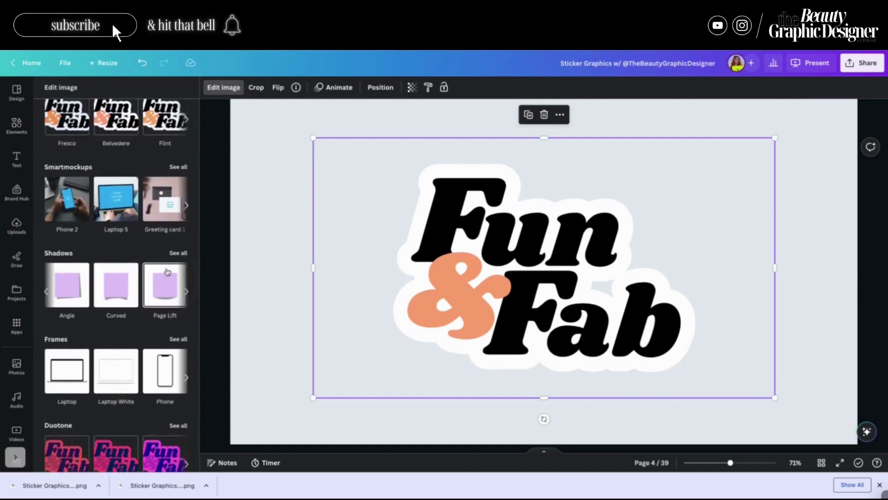
left_click(166, 290)
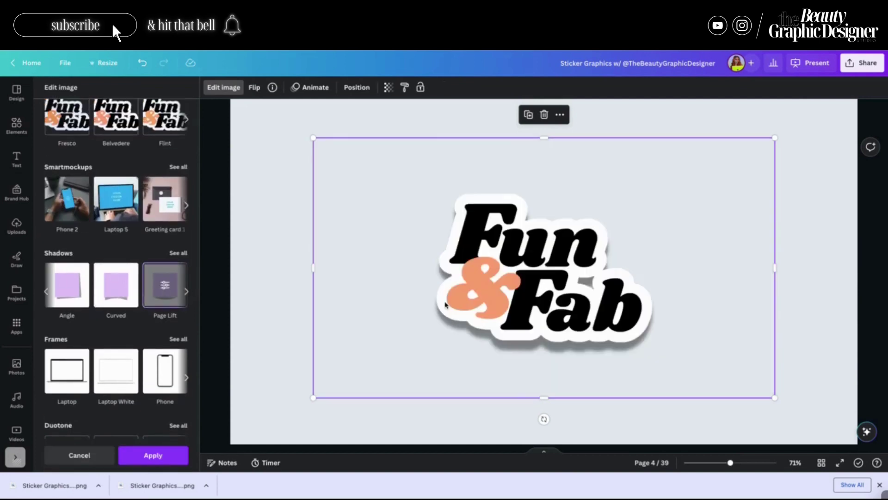
left_click(165, 285)
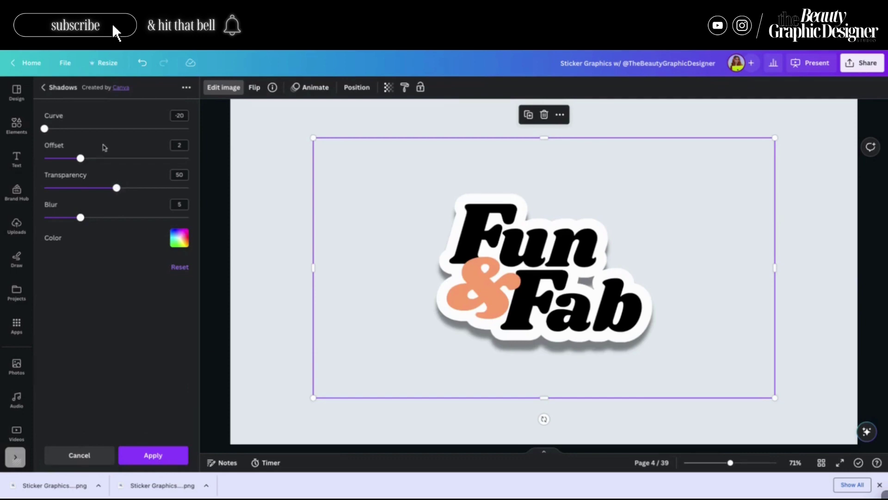
left_click_drag(97, 128, 227, 132)
left_click_drag(81, 160, 35, 169)
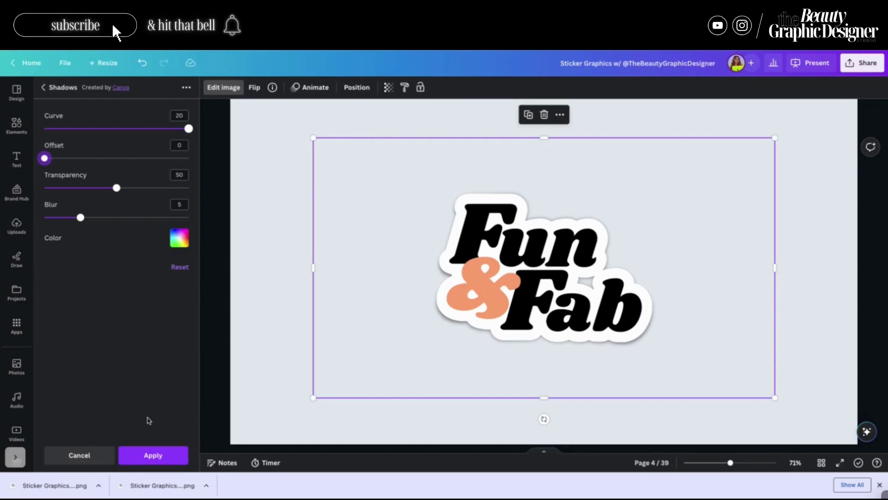
left_click(169, 456)
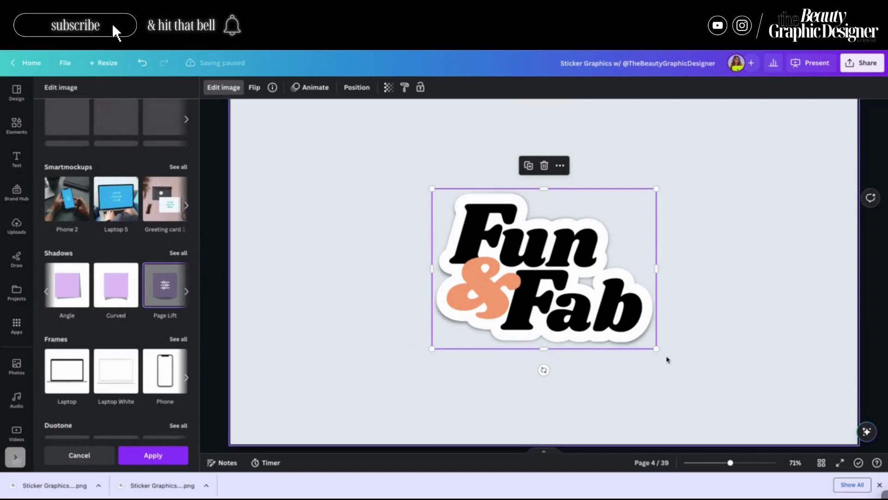
left_click_drag(543, 370, 553, 375)
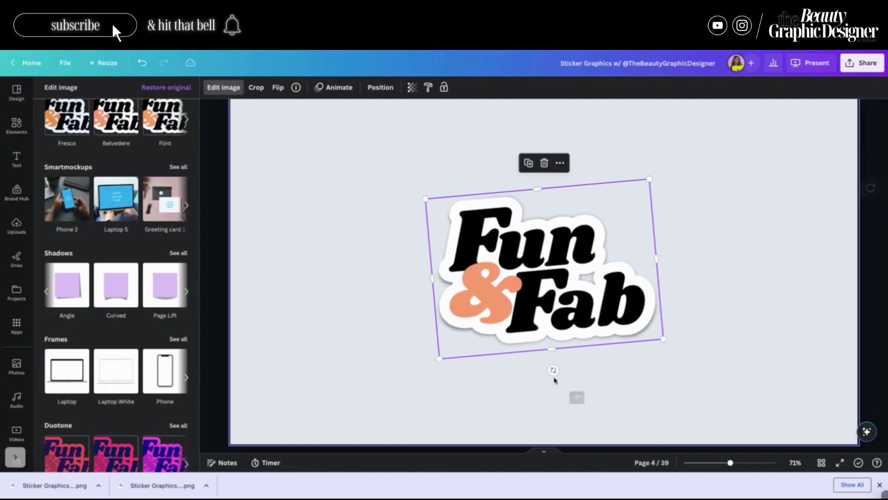
left_click(670, 388)
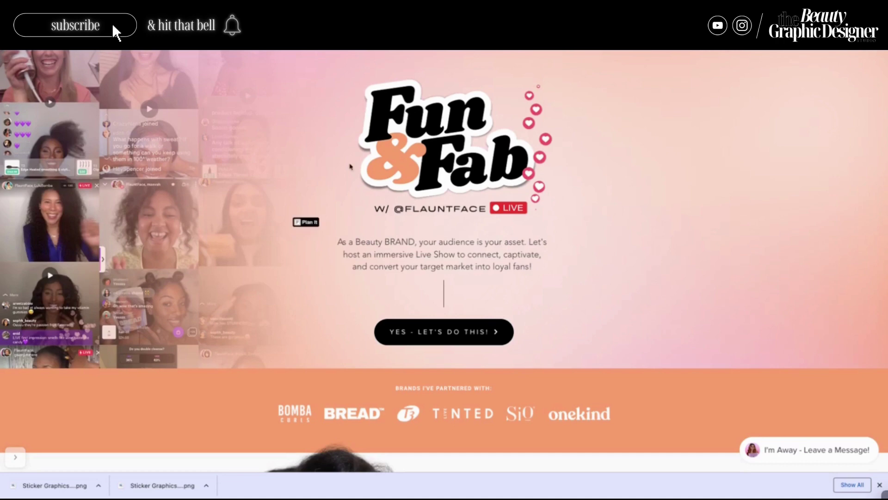
left_click(405, 125)
mouse_move(311, 125)
mouse_move(434, 166)
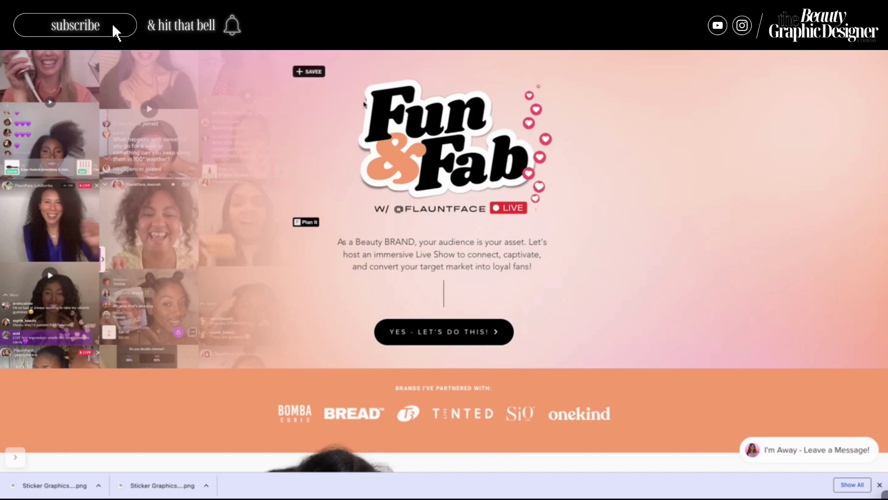